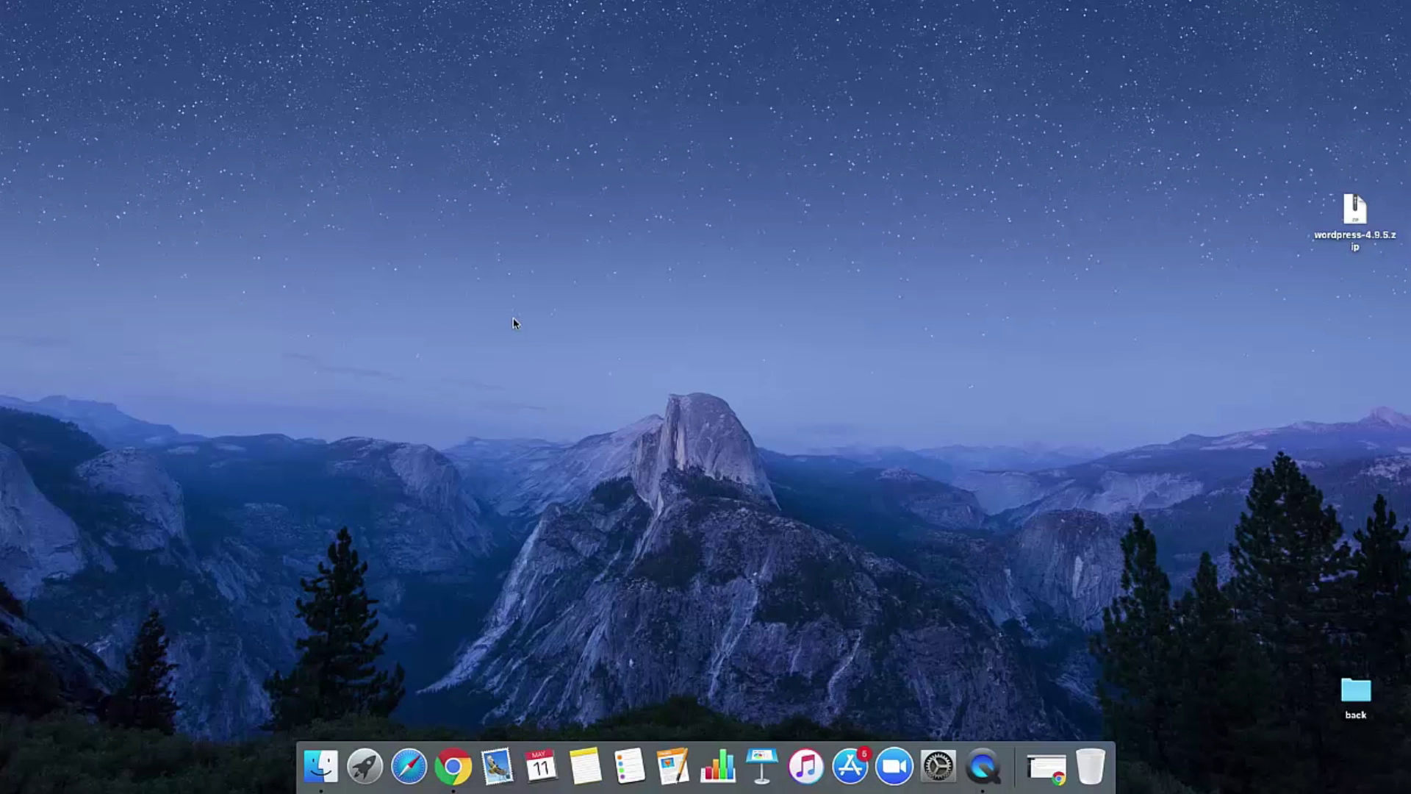
Step: Search Add New plugins for 'yoast seo', then install and activate Yoast SEO
{"action": "left_click", "coordinate": [1046, 767]}
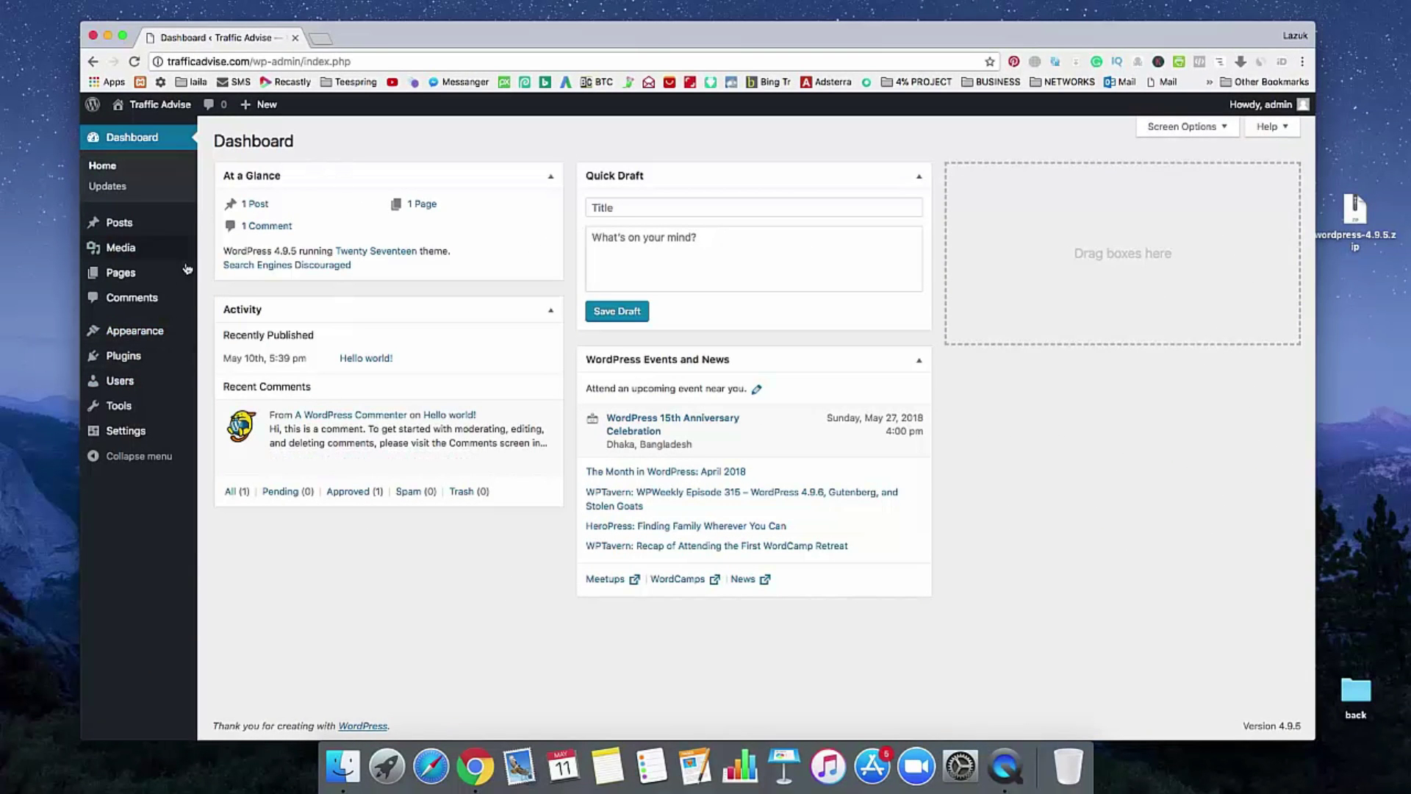
{"action": "mouse_move", "coordinate": [141, 365]}
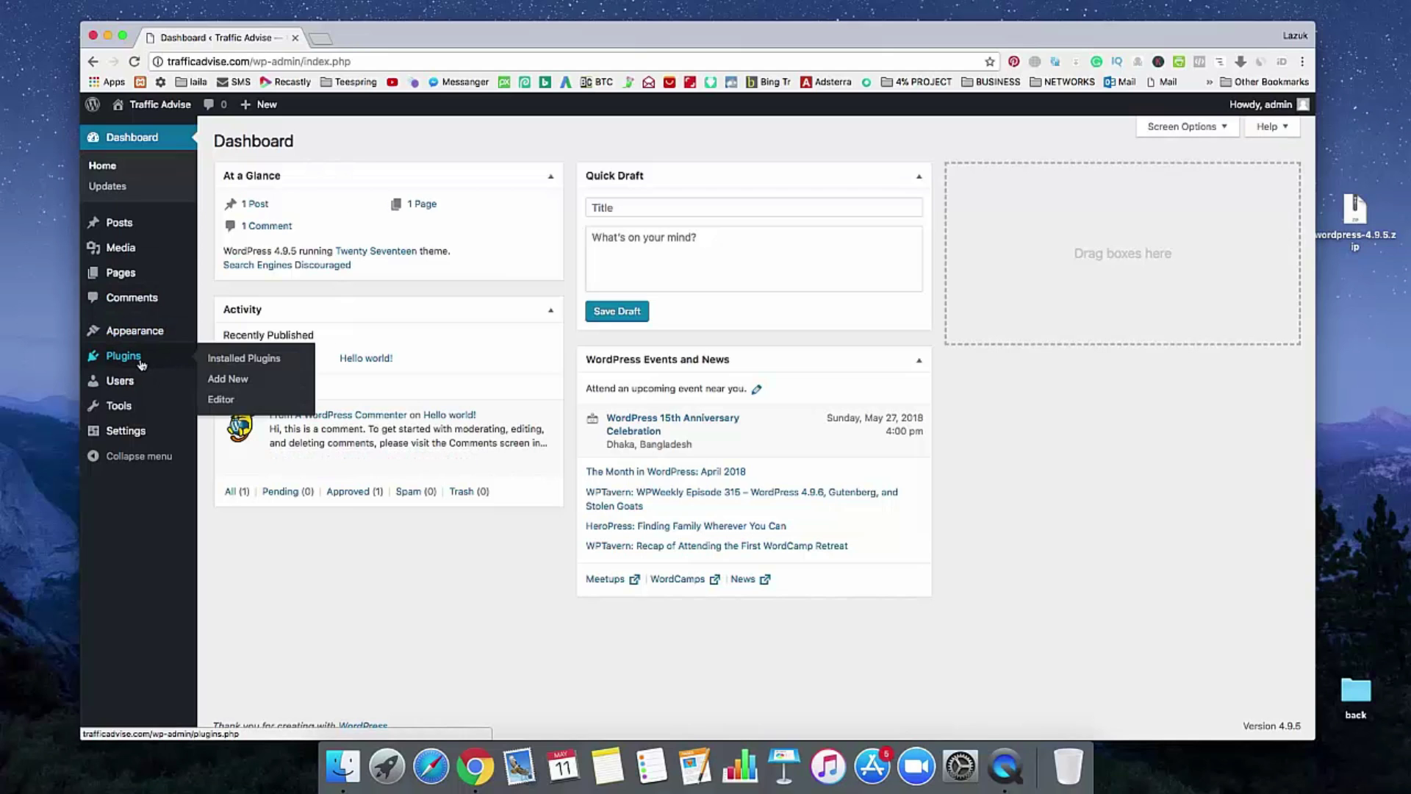
{"action": "left_click", "coordinate": [229, 380]}
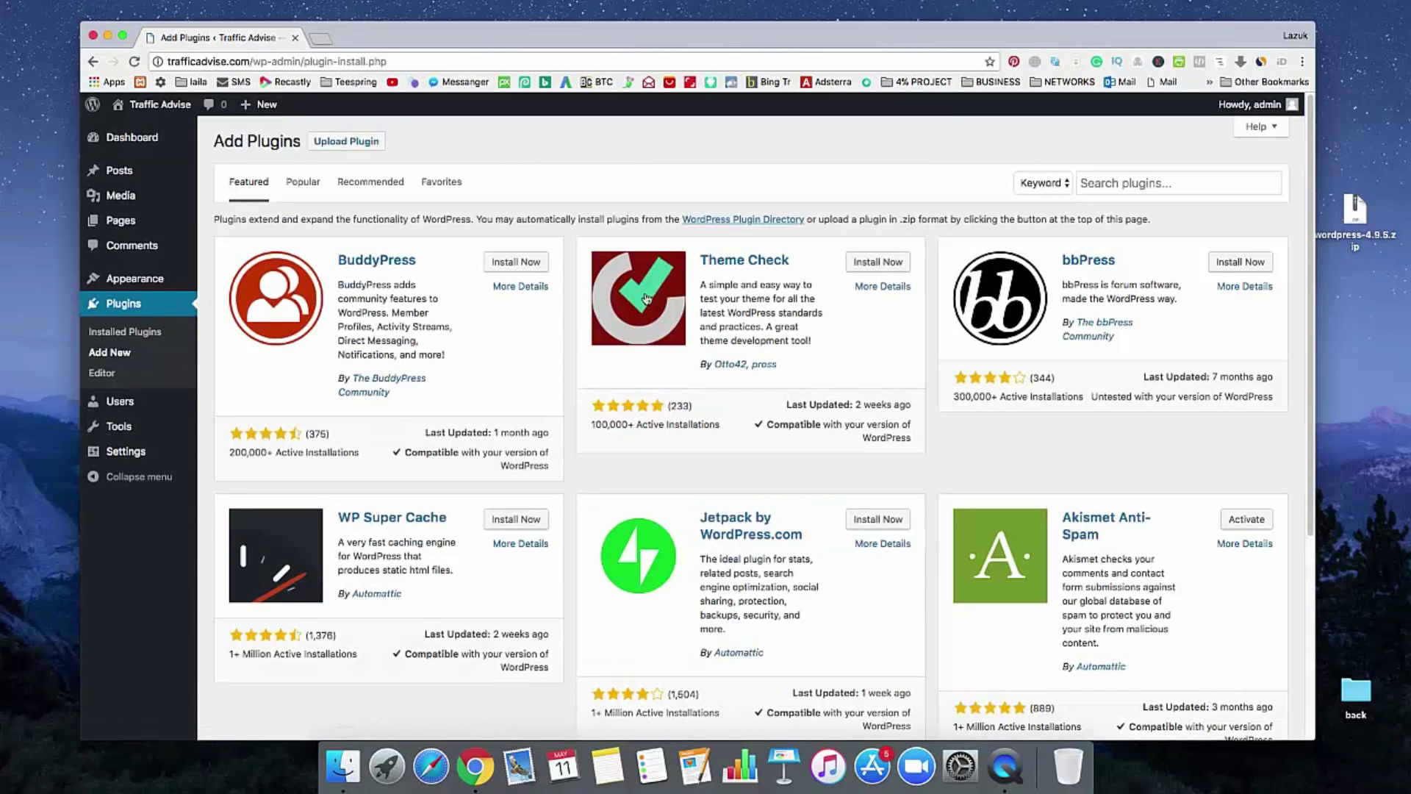
{"action": "left_click", "coordinate": [1157, 183]}
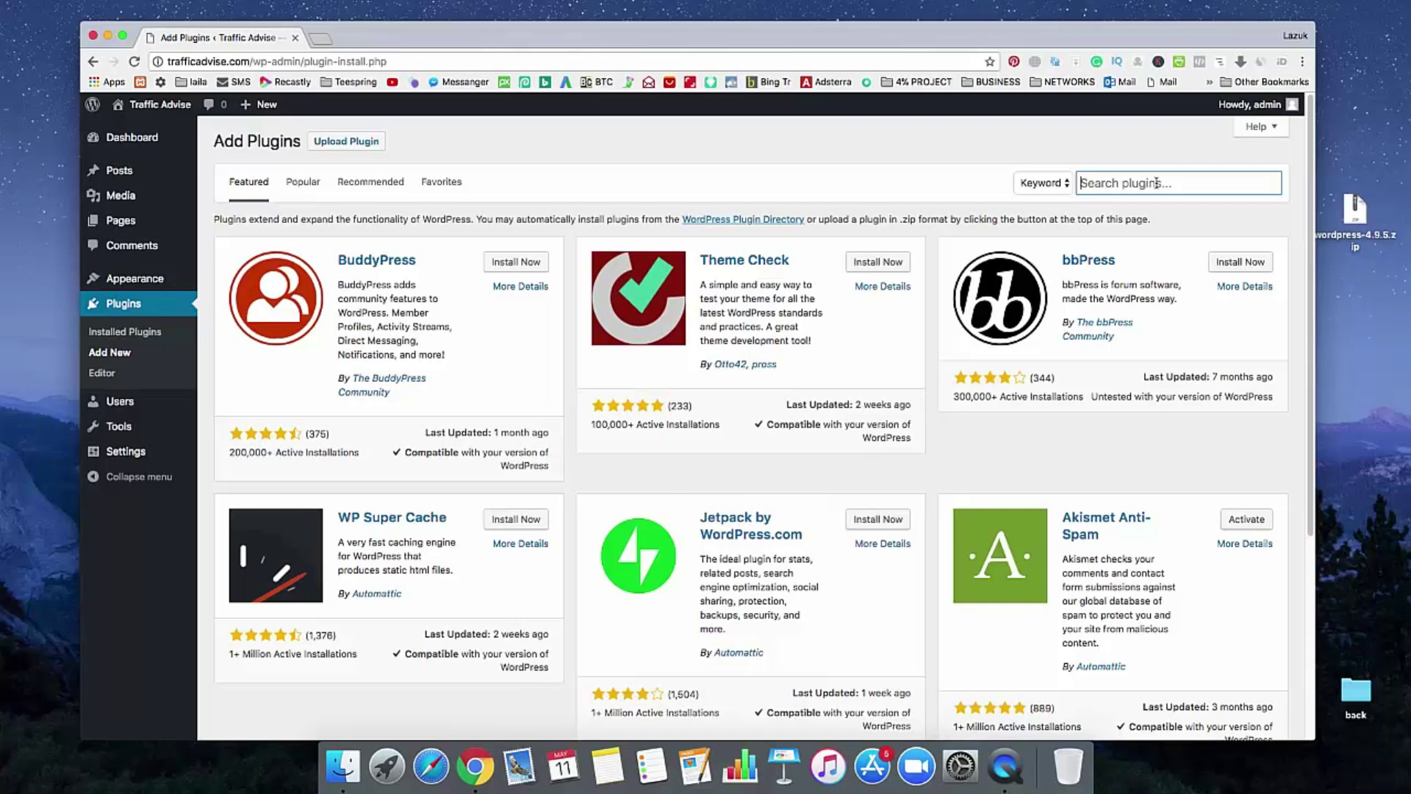
{"action": "type", "text": "yoast seo"}
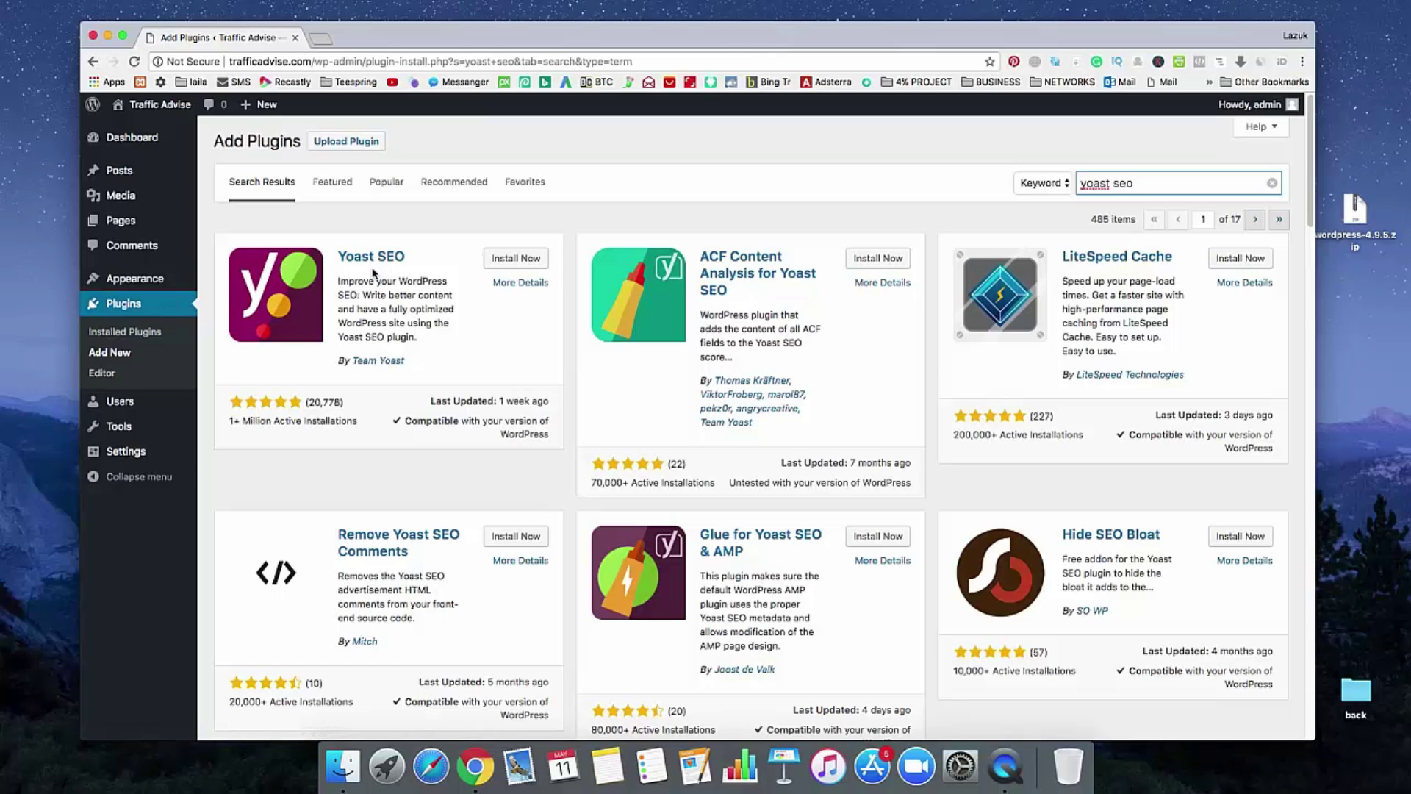
{"action": "left_click", "coordinate": [523, 261]}
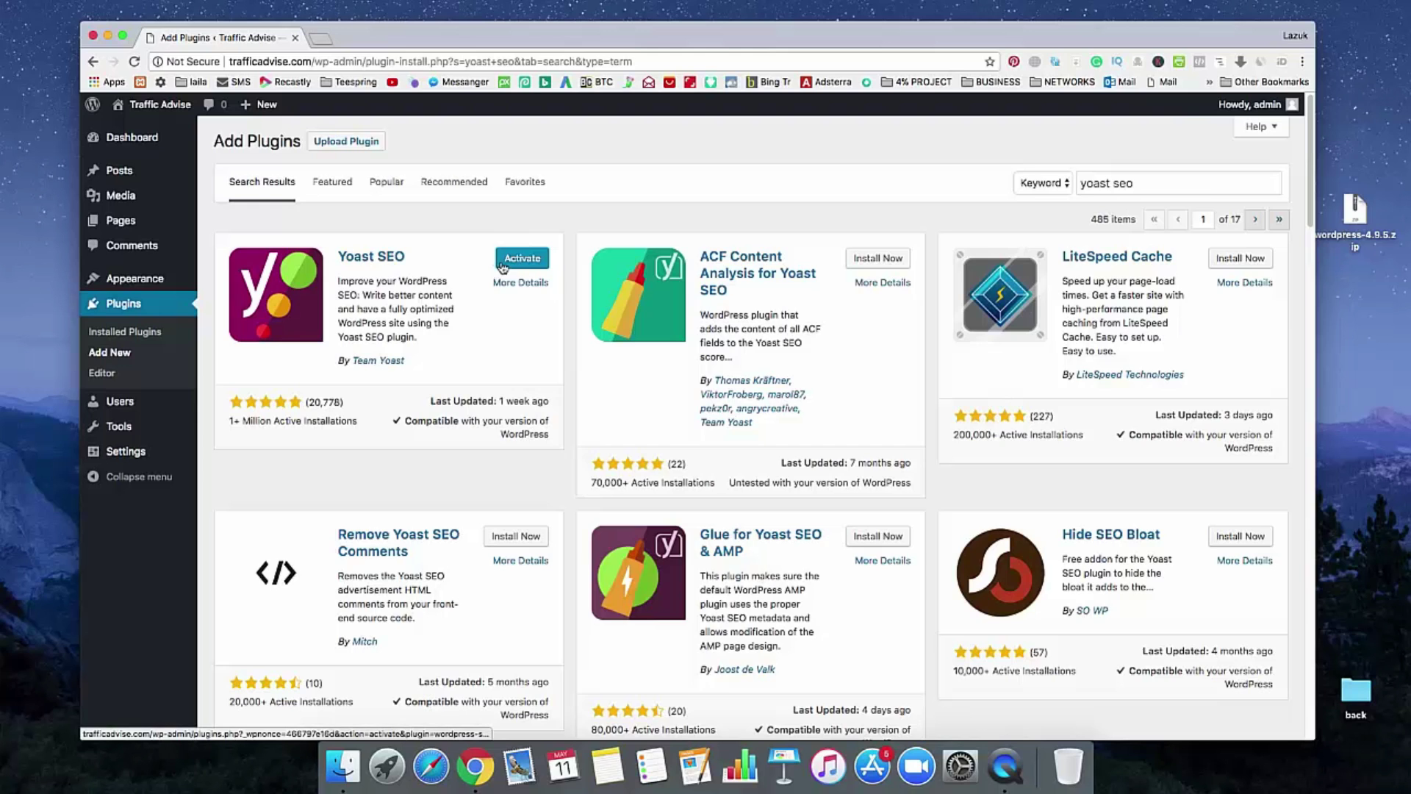
{"action": "left_click", "coordinate": [521, 258]}
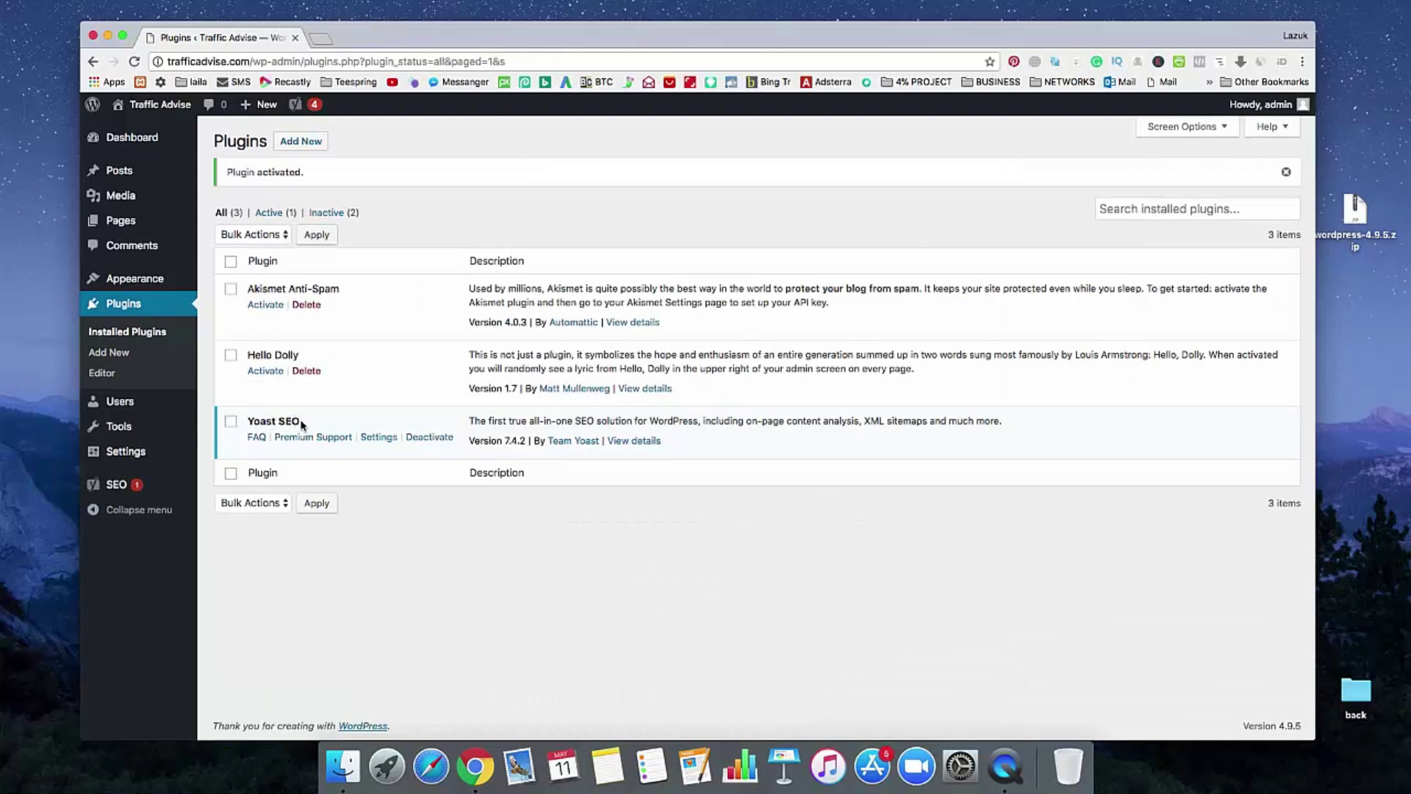
Step: Show Yoast SEO's Webmaster Tools verification settings and open a new blank Chrome tab beside them
{"action": "mouse_move", "coordinate": [122, 490]}
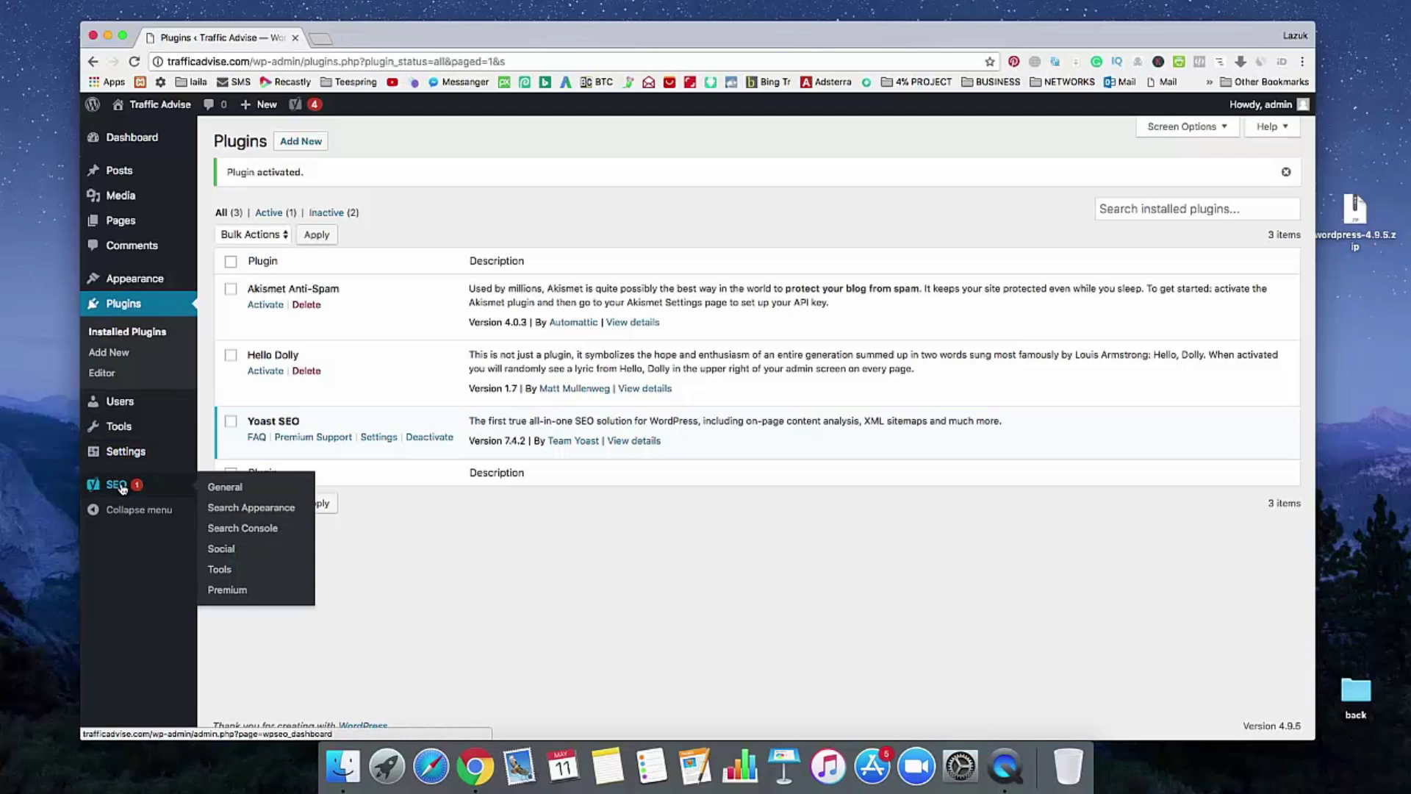
{"action": "left_click", "coordinate": [125, 488]}
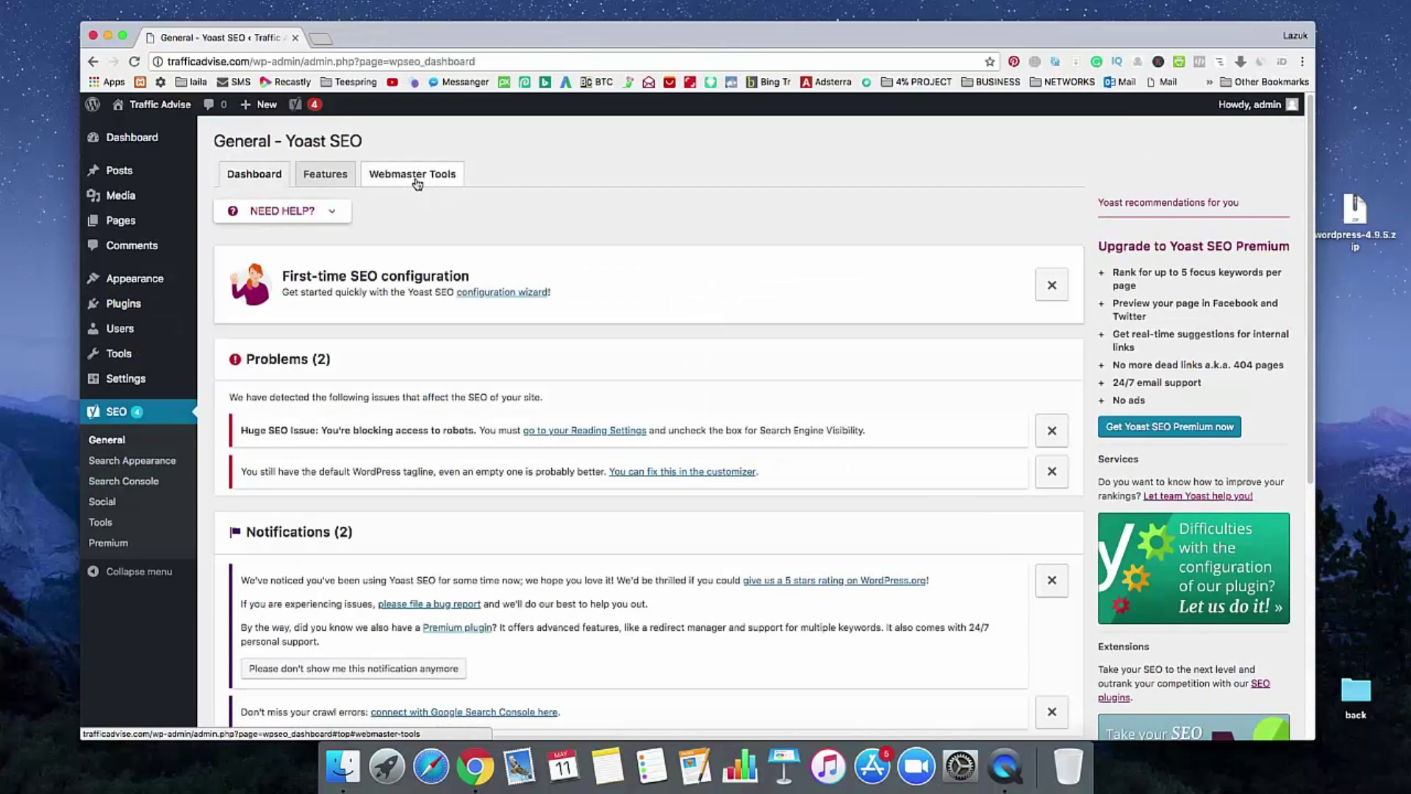
{"action": "left_click", "coordinate": [416, 183]}
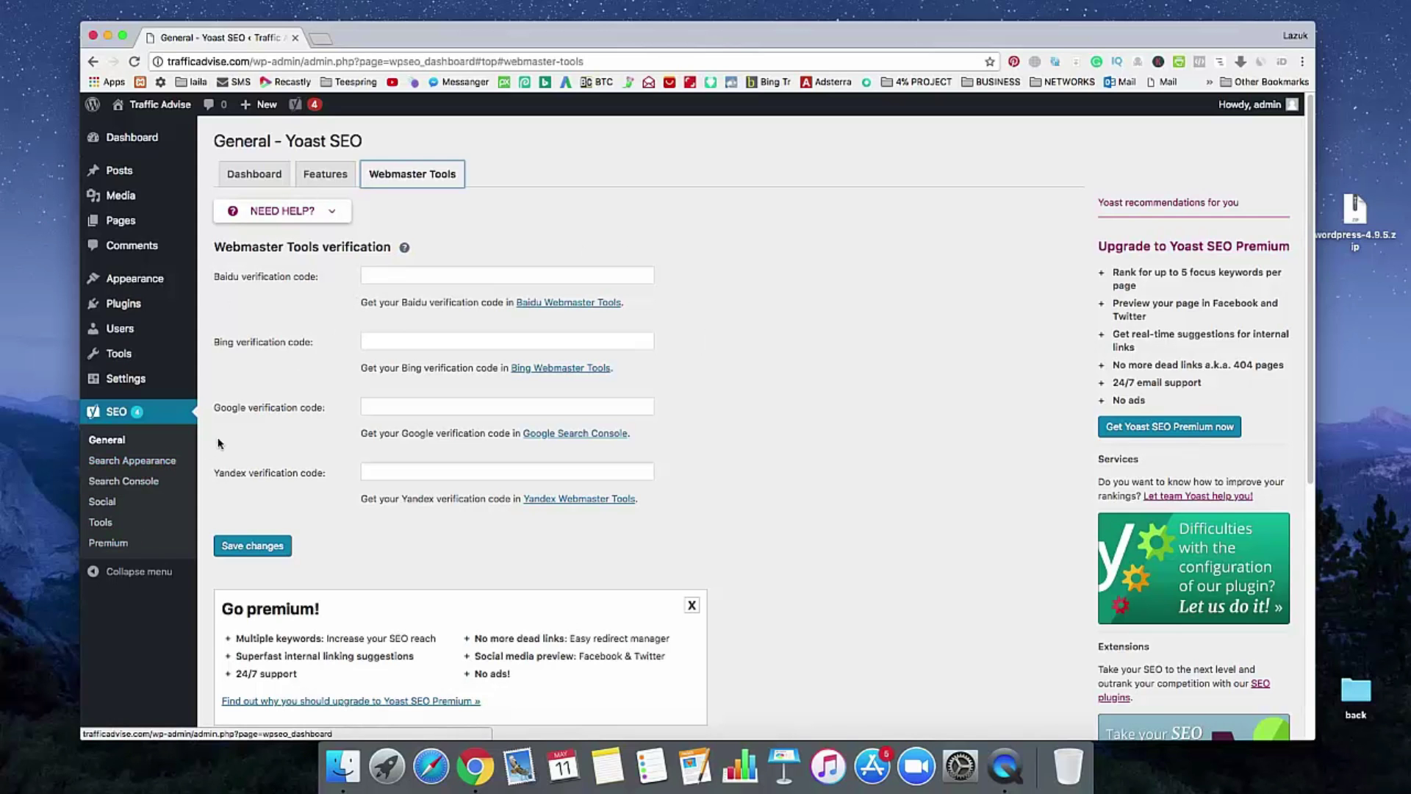
{"action": "left_click", "coordinate": [321, 38]}
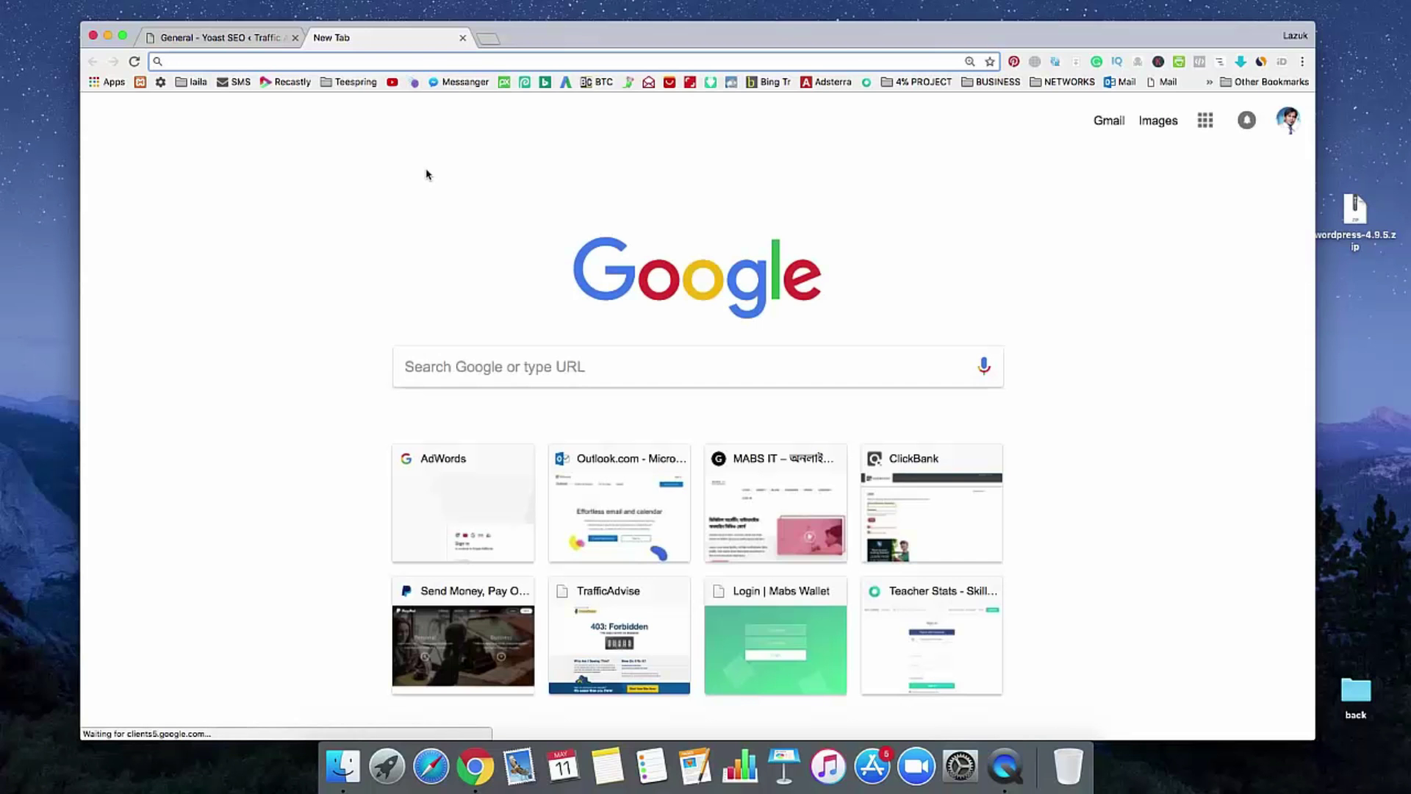
Step: Search Google for 'google webmaster' and open the Search Console home page result
{"action": "type", "text": "google"}
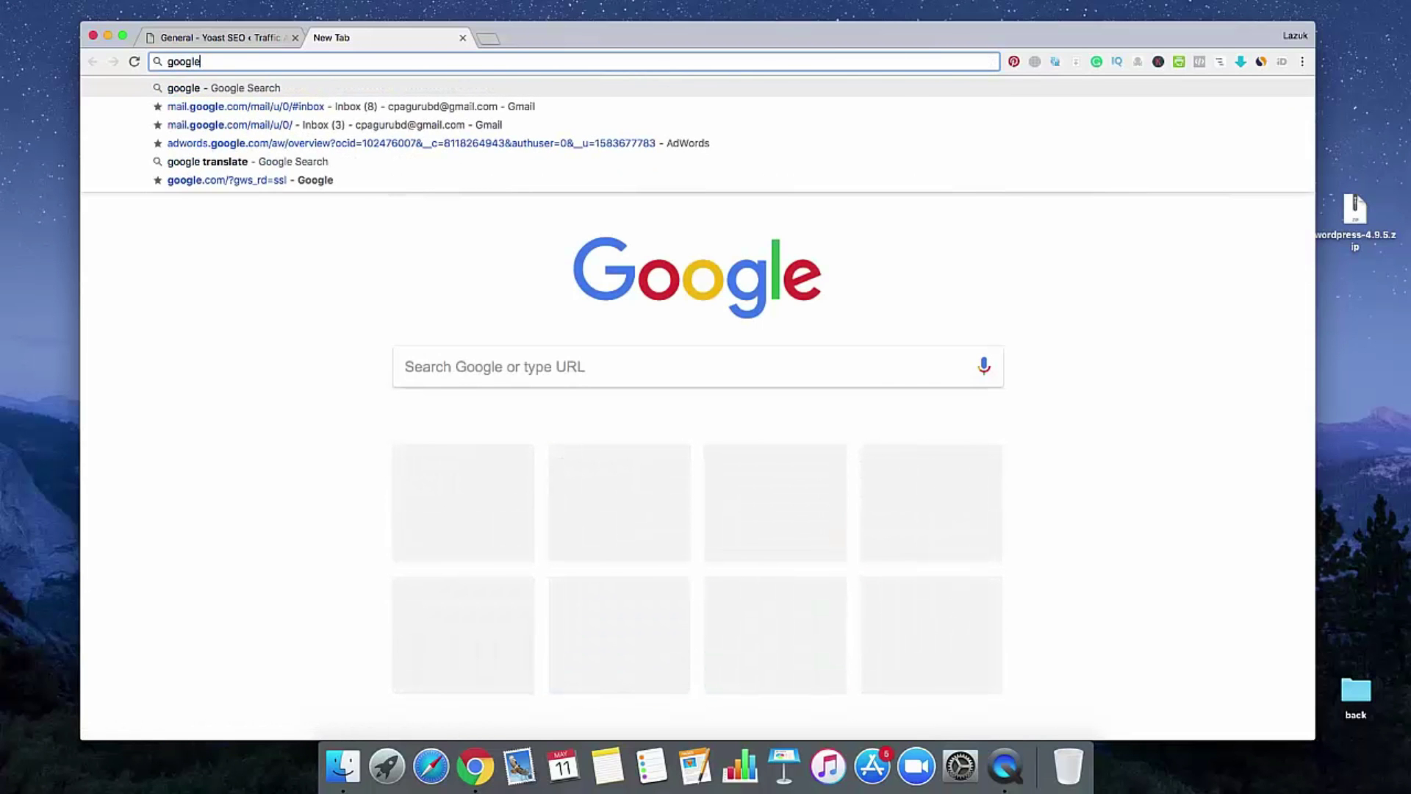
{"action": "type", "text": " webmaster"}
{"action": "key", "text": "Return"}
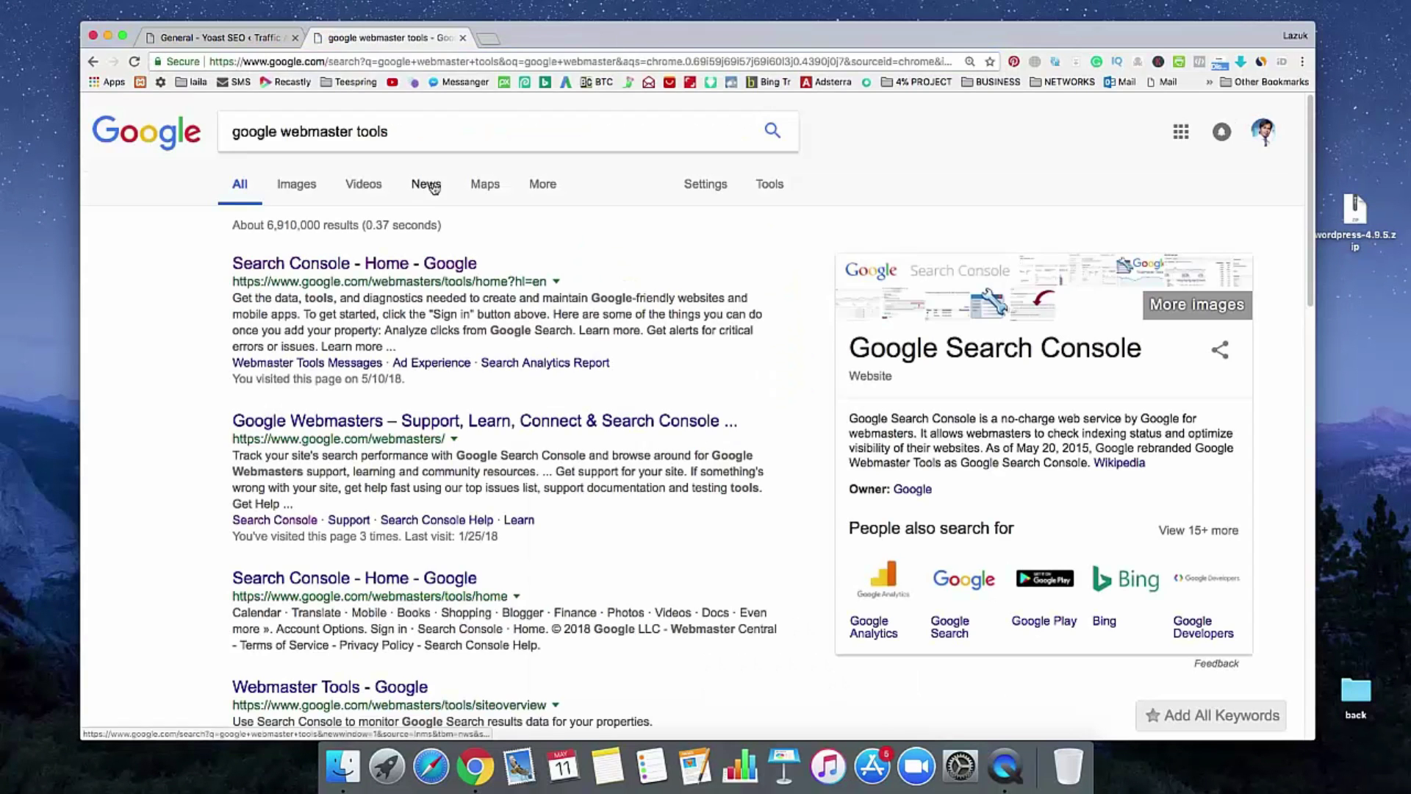
{"action": "left_click", "coordinate": [364, 266]}
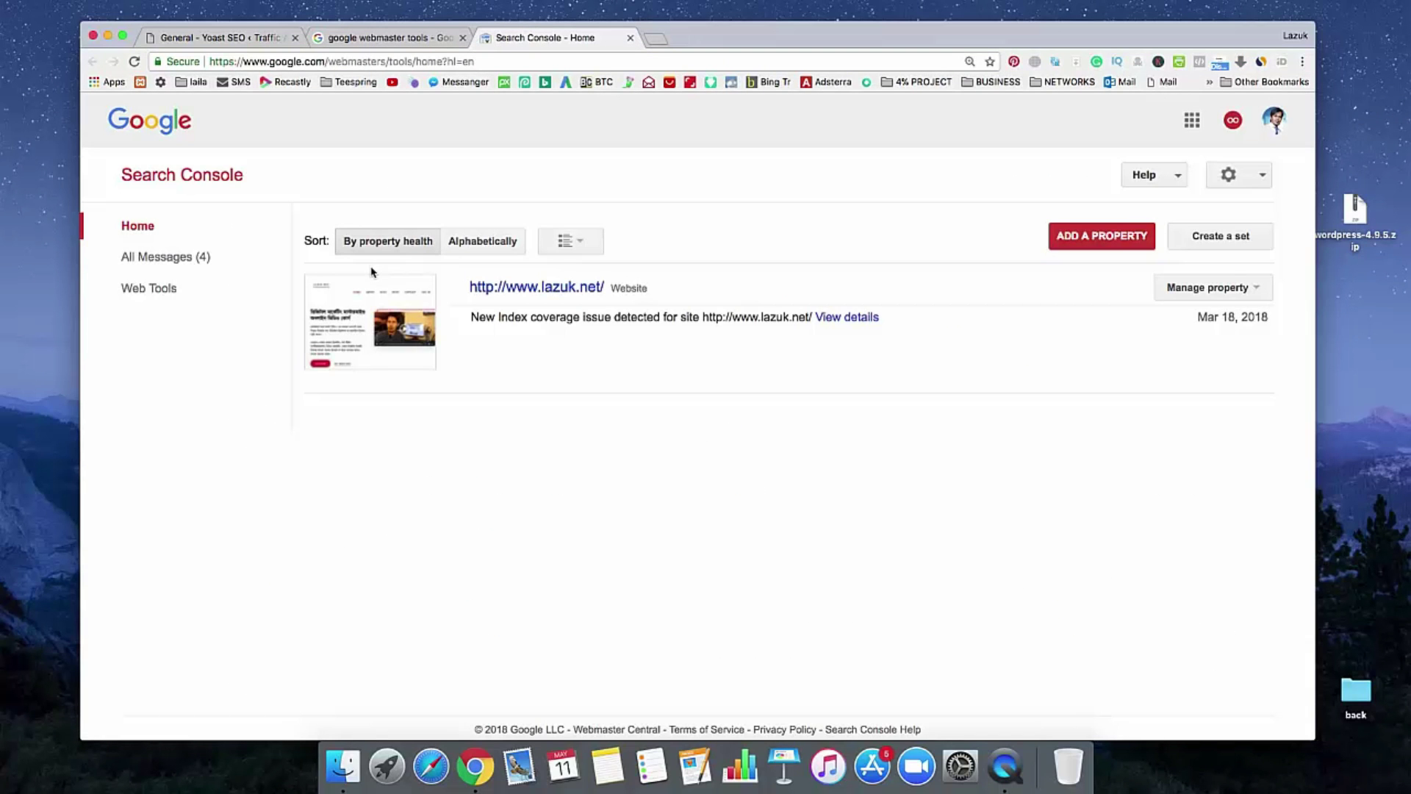
{"action": "left_click", "coordinate": [1100, 242]}
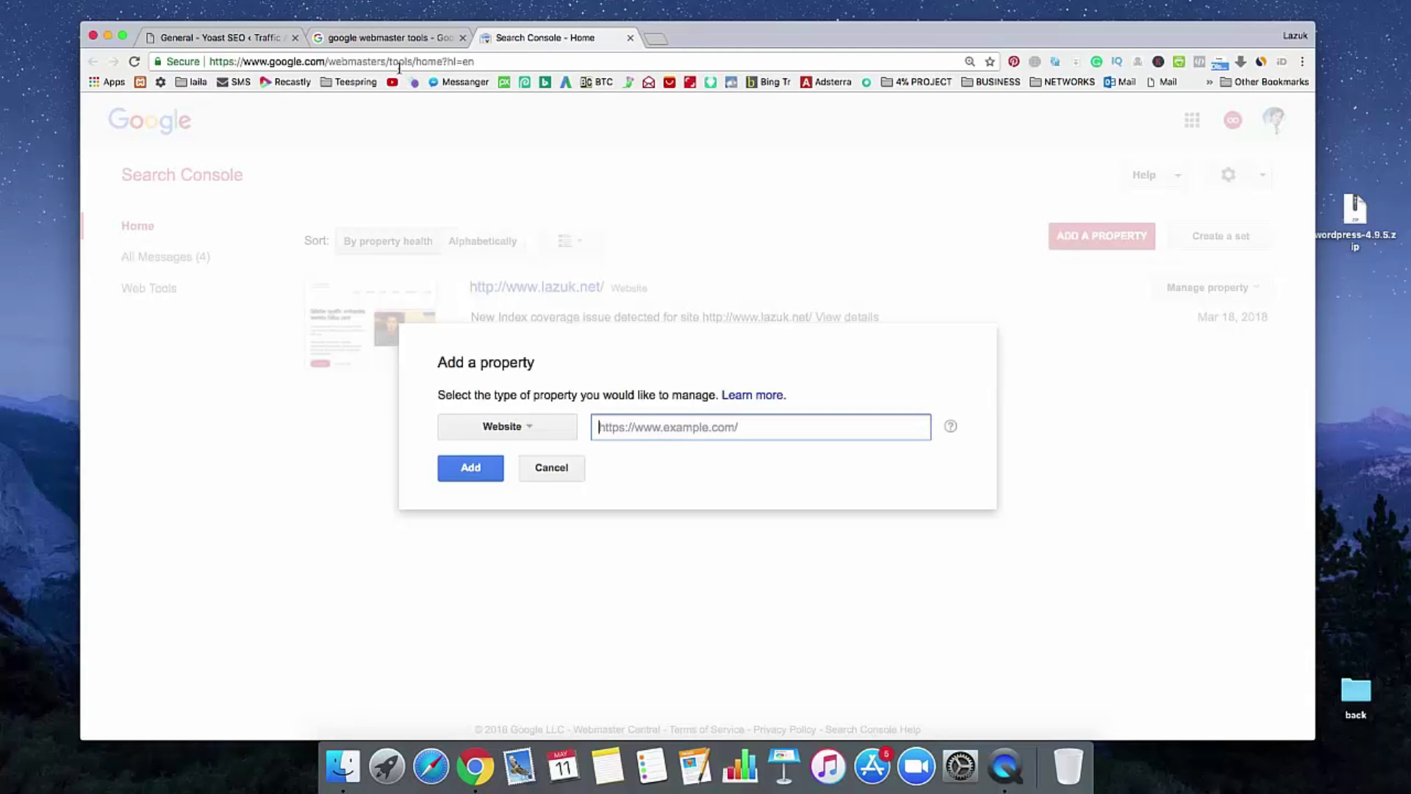
{"action": "left_click", "coordinate": [215, 37]}
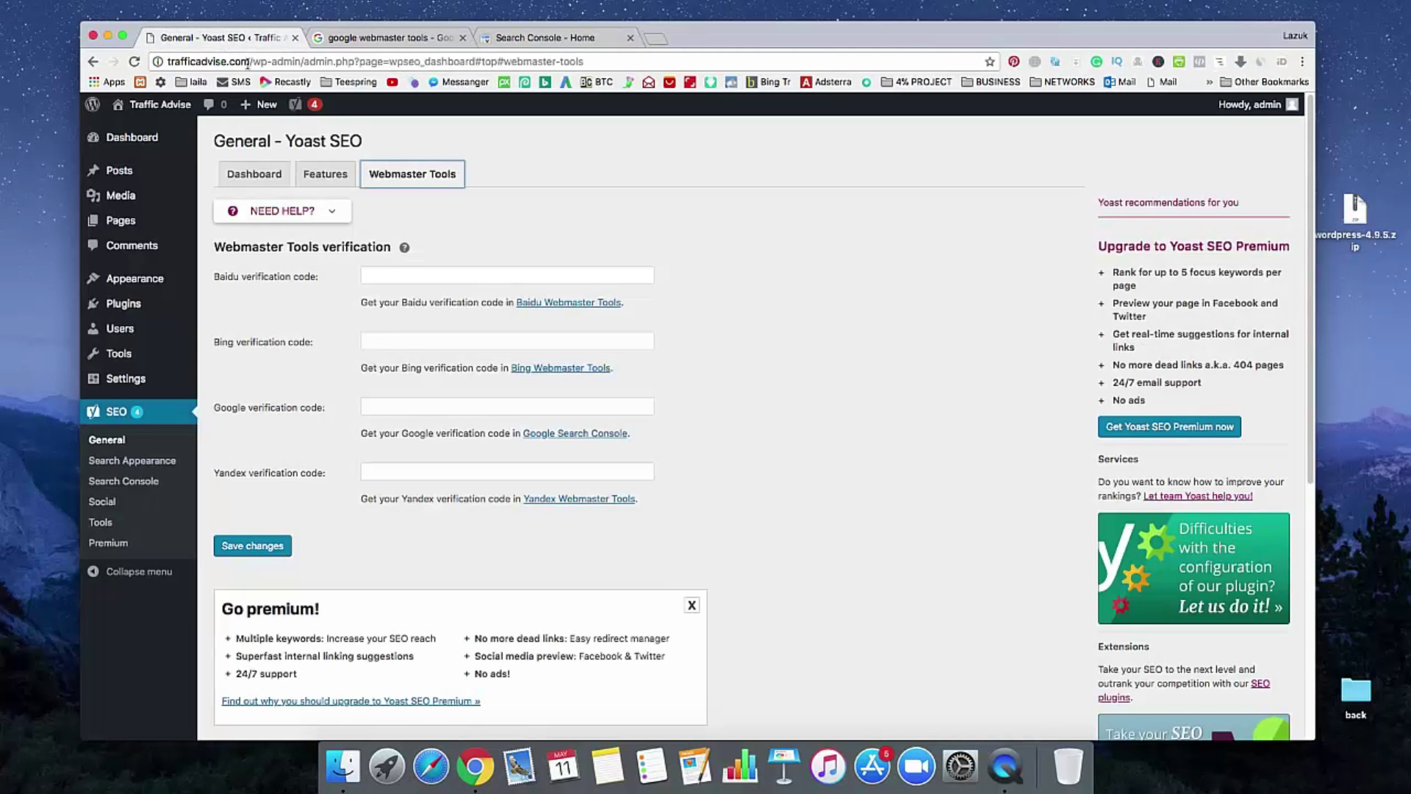
{"action": "left_click_drag", "start_coordinate": [247, 64], "coordinate": [171, 59]}
{"action": "key", "text": "super+c"}
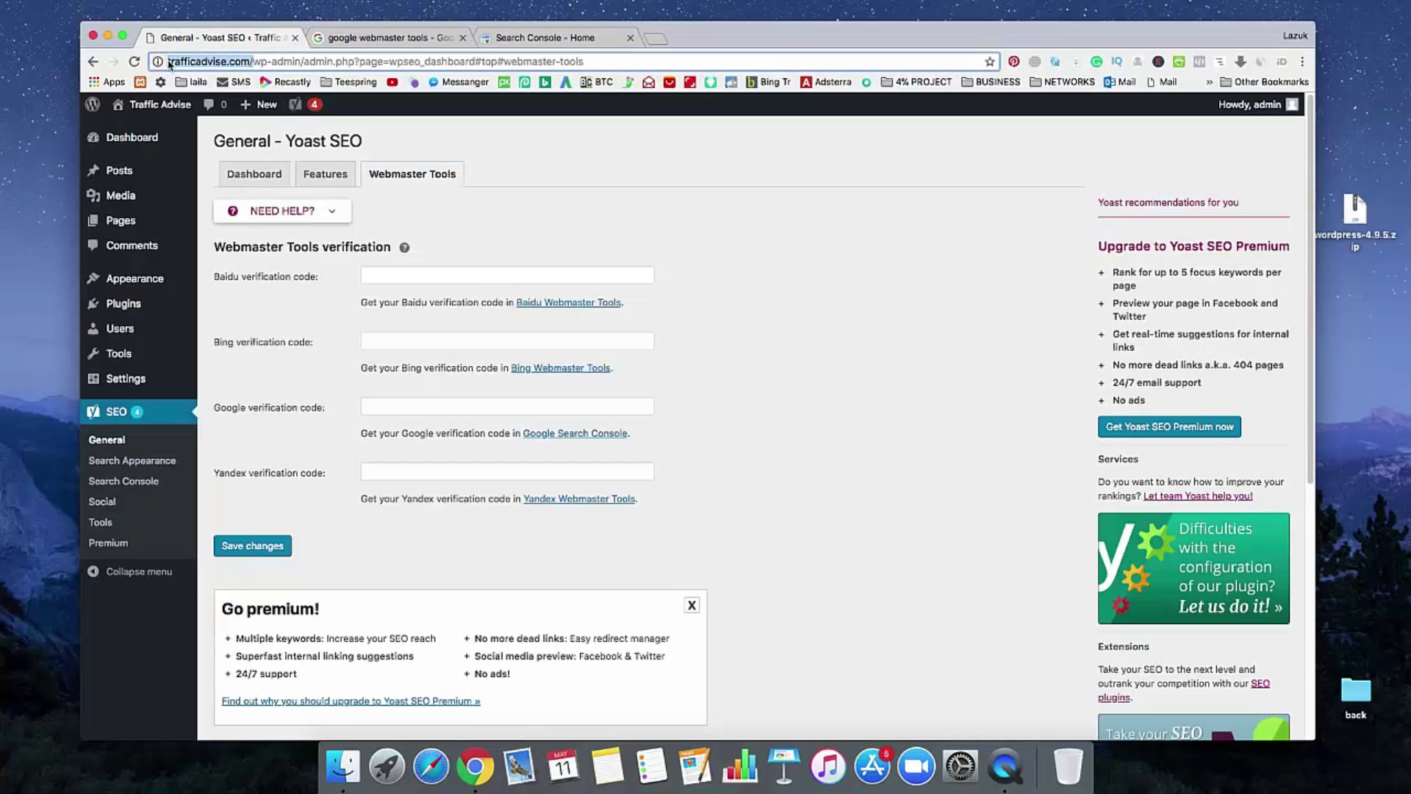
{"action": "left_click", "coordinate": [548, 37]}
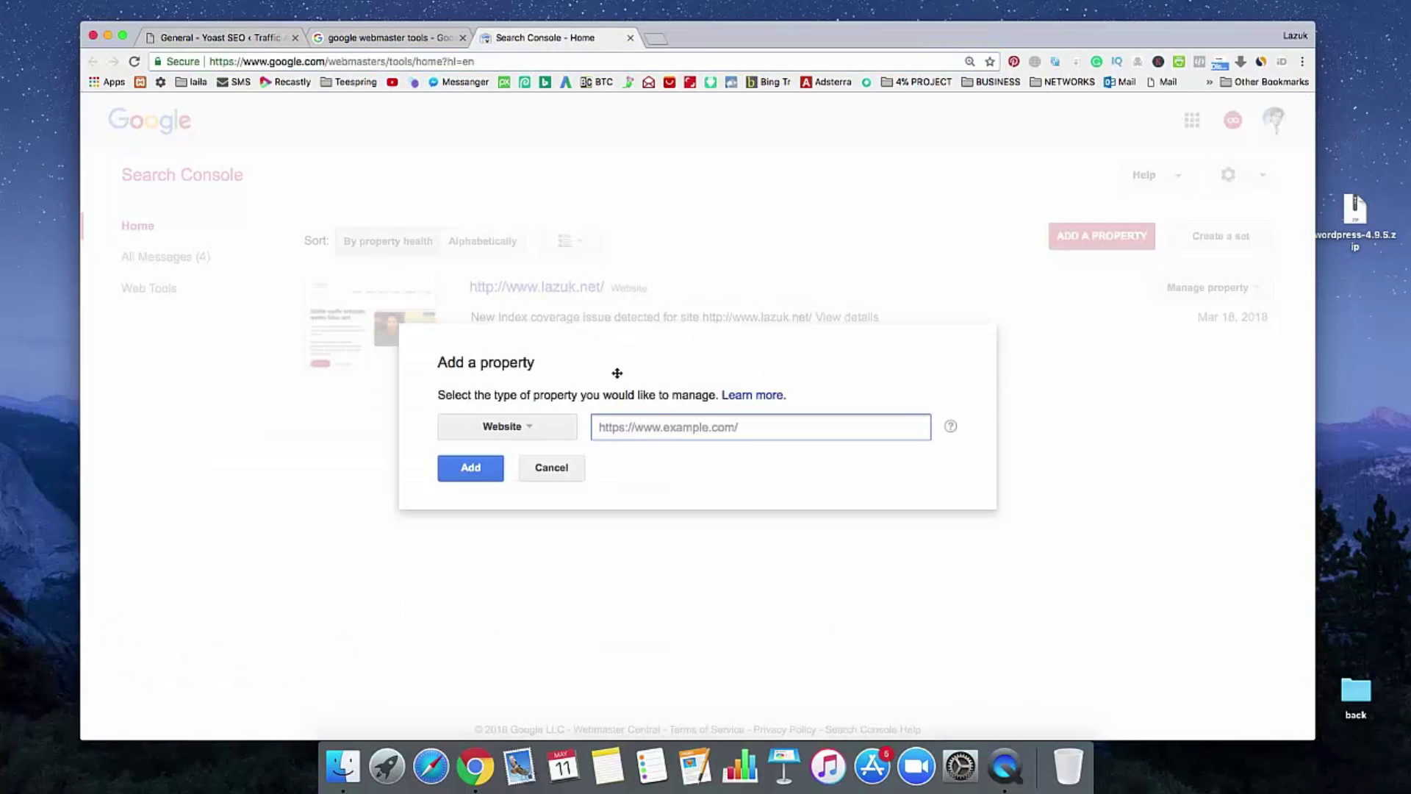
{"action": "key", "text": "super+v"}
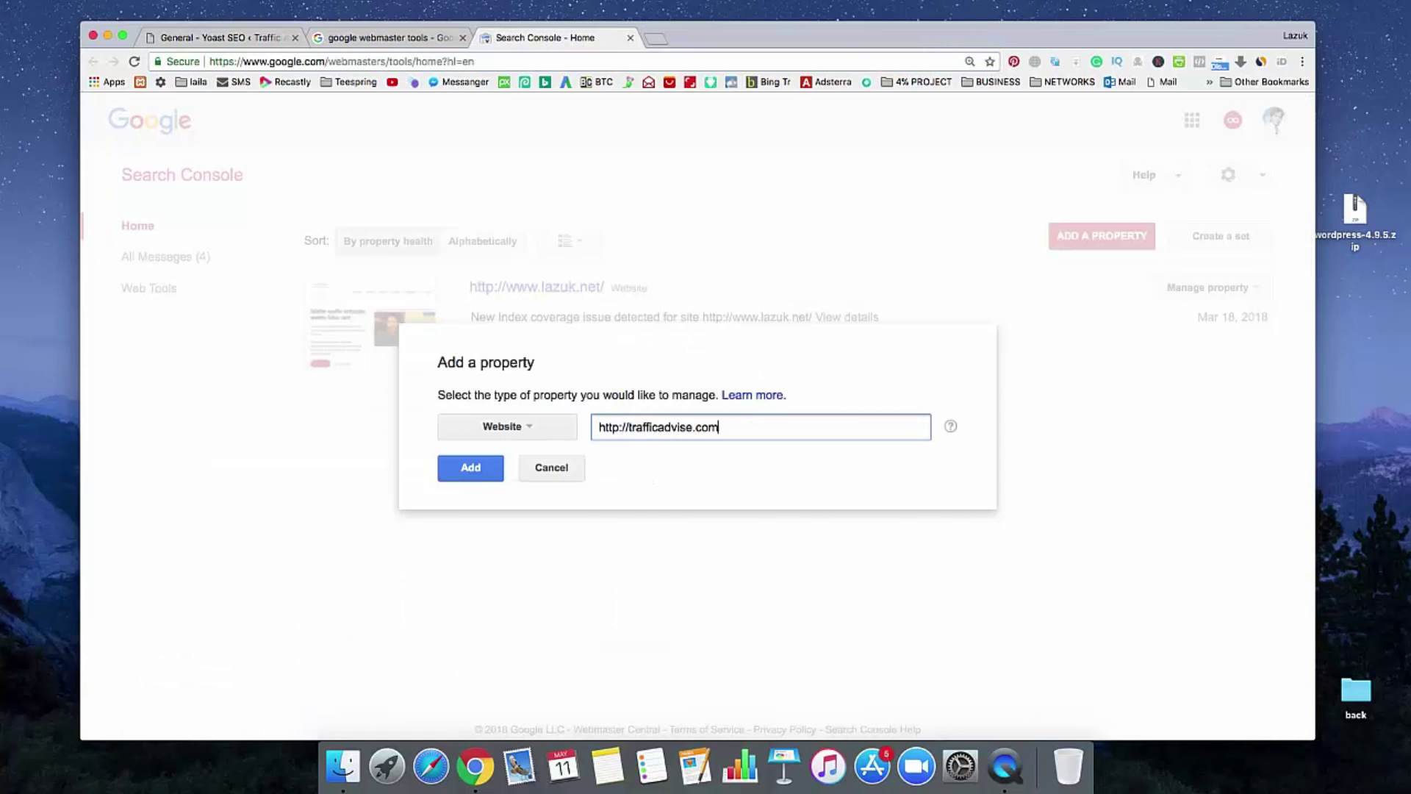
{"action": "left_click_drag", "start_coordinate": [631, 431], "coordinate": [579, 437]}
{"action": "key", "text": "BackSpace"}
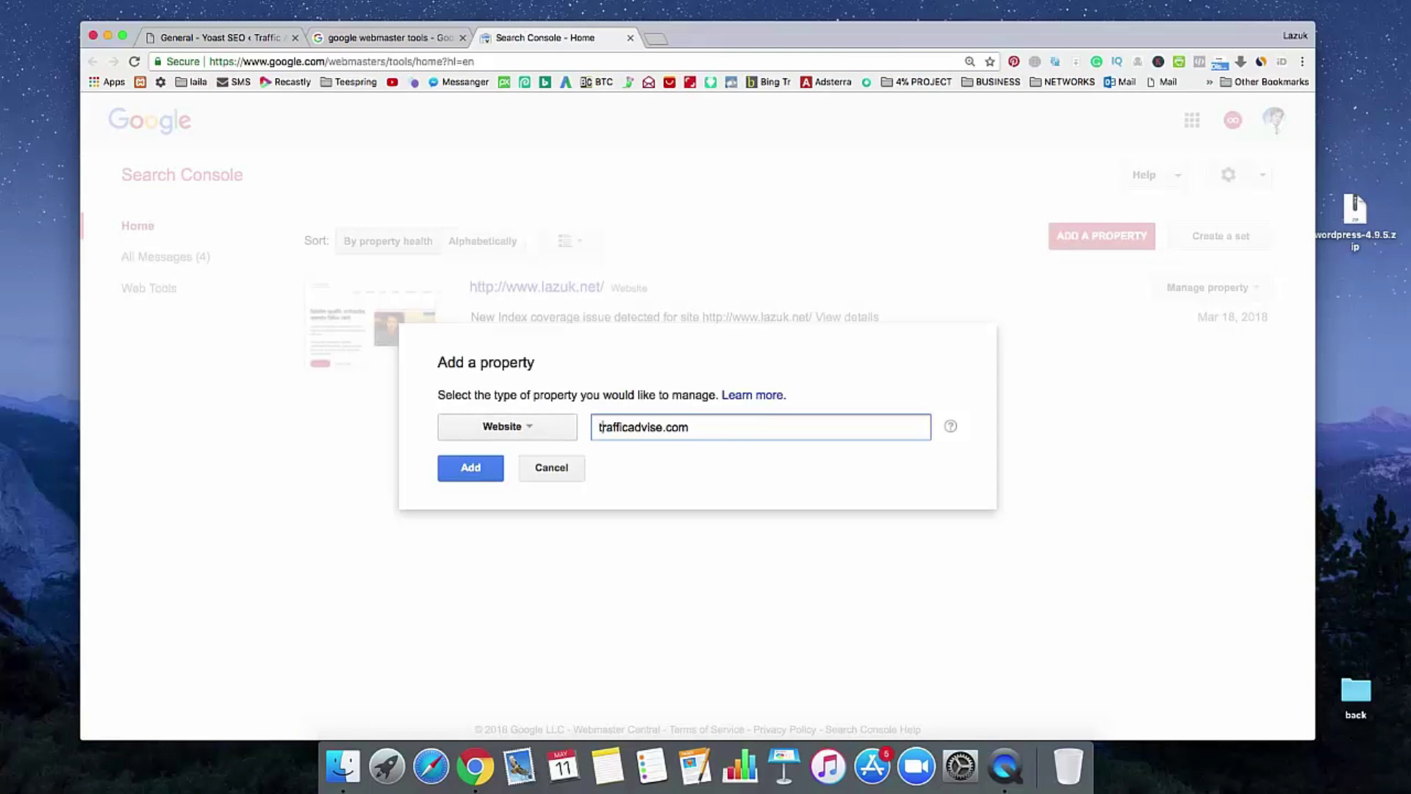
{"action": "left_click", "coordinate": [471, 474]}
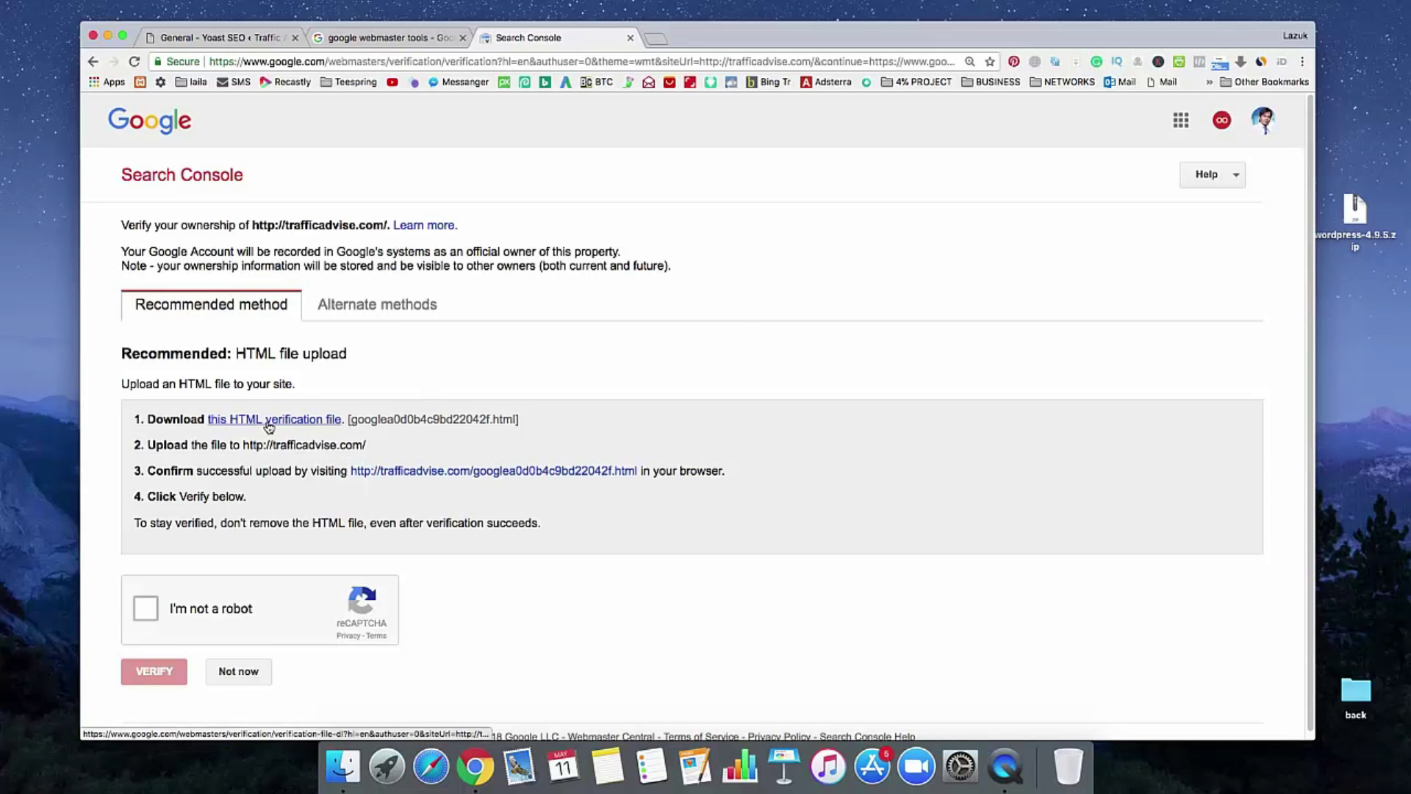
Step: Choose the HTML tag alternate method and copy its google-site-verification meta tag
{"action": "left_click", "coordinate": [378, 315]}
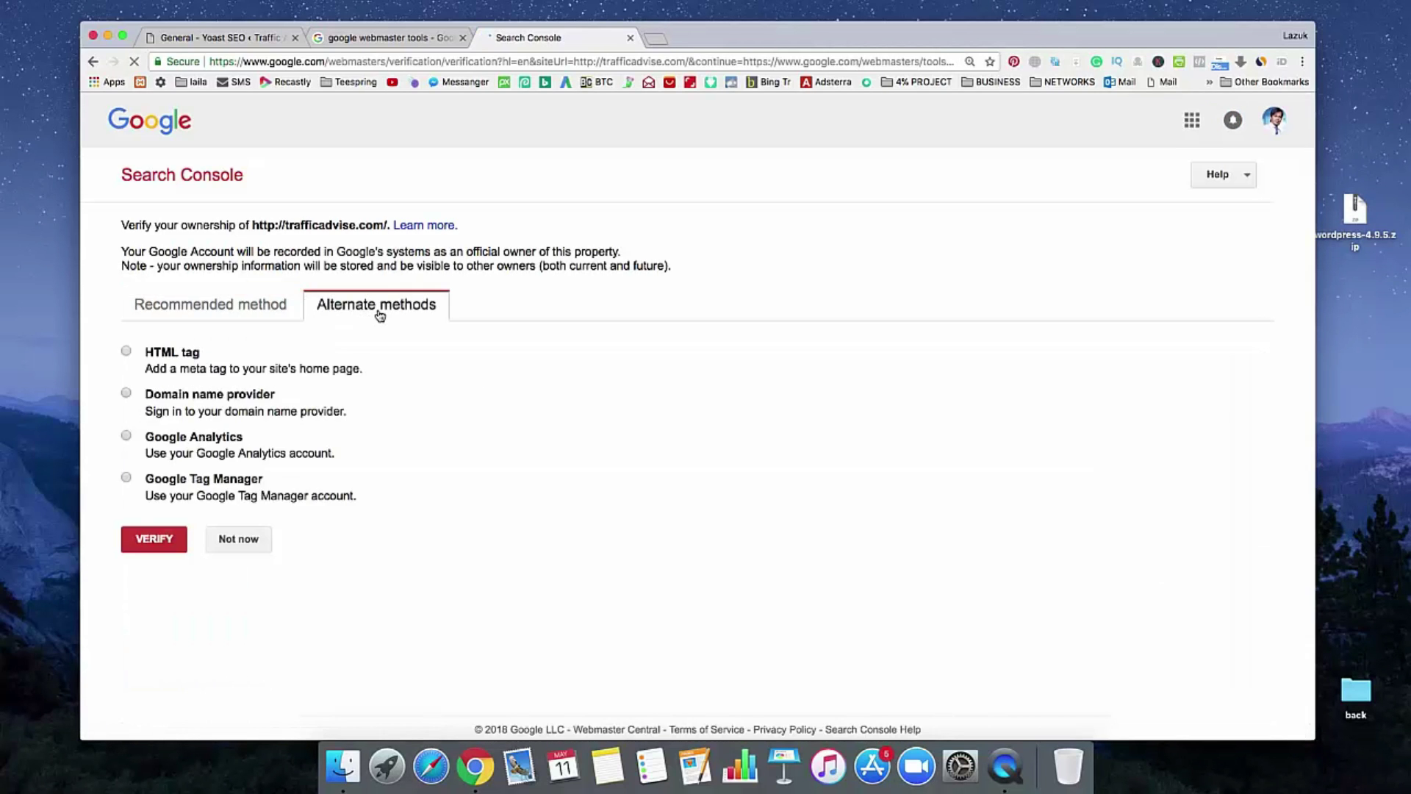
{"action": "left_click", "coordinate": [127, 352]}
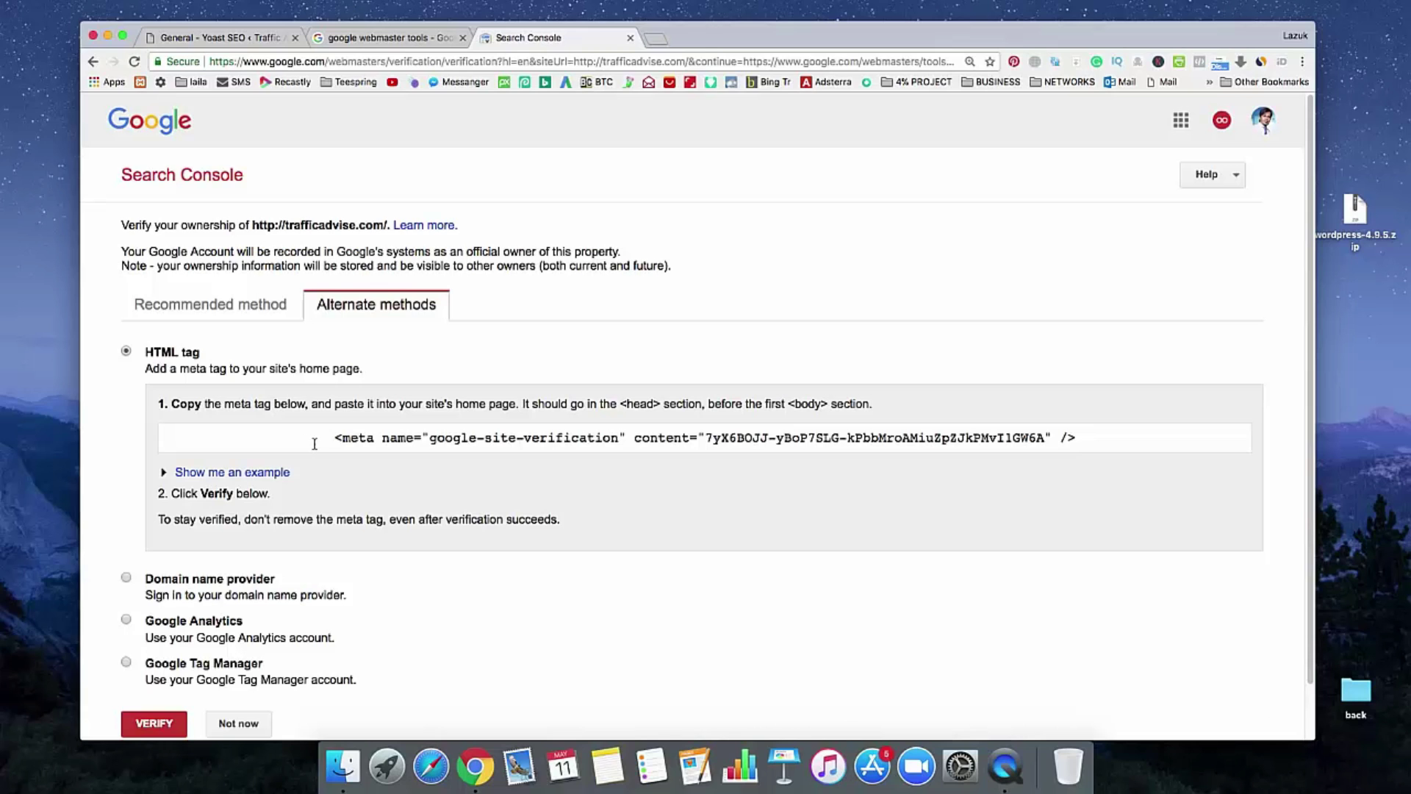
{"action": "left_click_drag", "start_coordinate": [314, 443], "coordinate": [794, 439]}
{"action": "left_click", "coordinate": [1031, 423]}
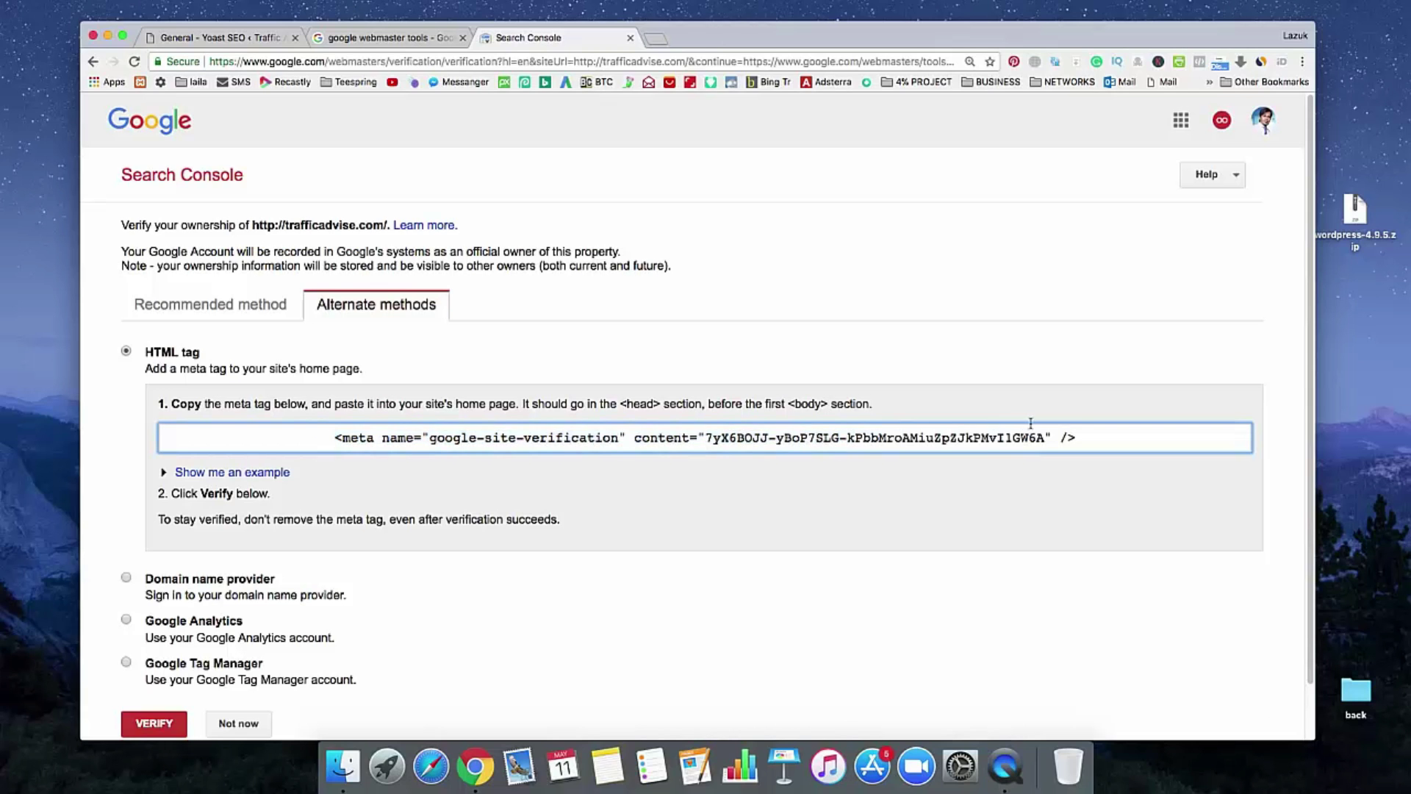
{"action": "left_click", "coordinate": [1084, 435]}
{"action": "right_click", "coordinate": [1062, 439]}
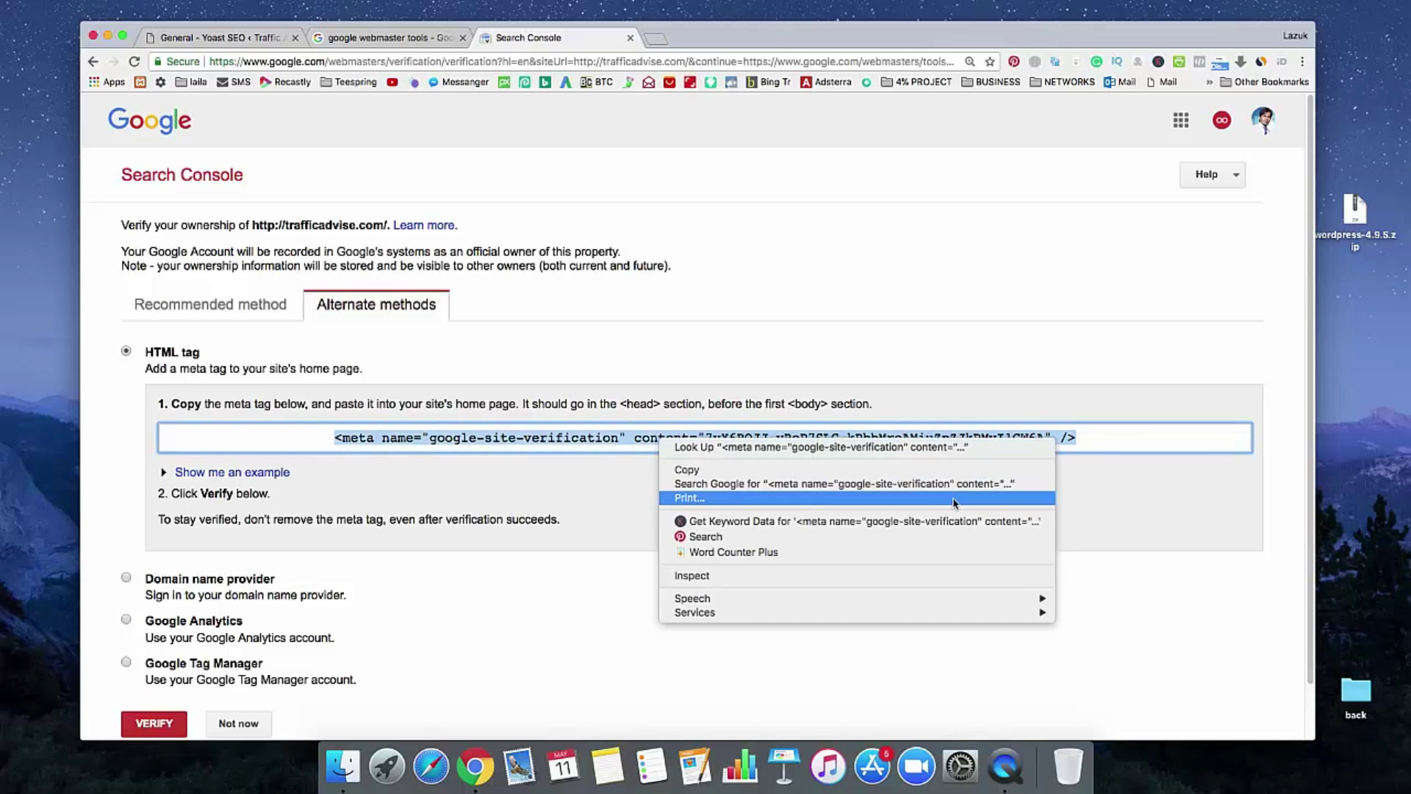
{"action": "left_click", "coordinate": [937, 470]}
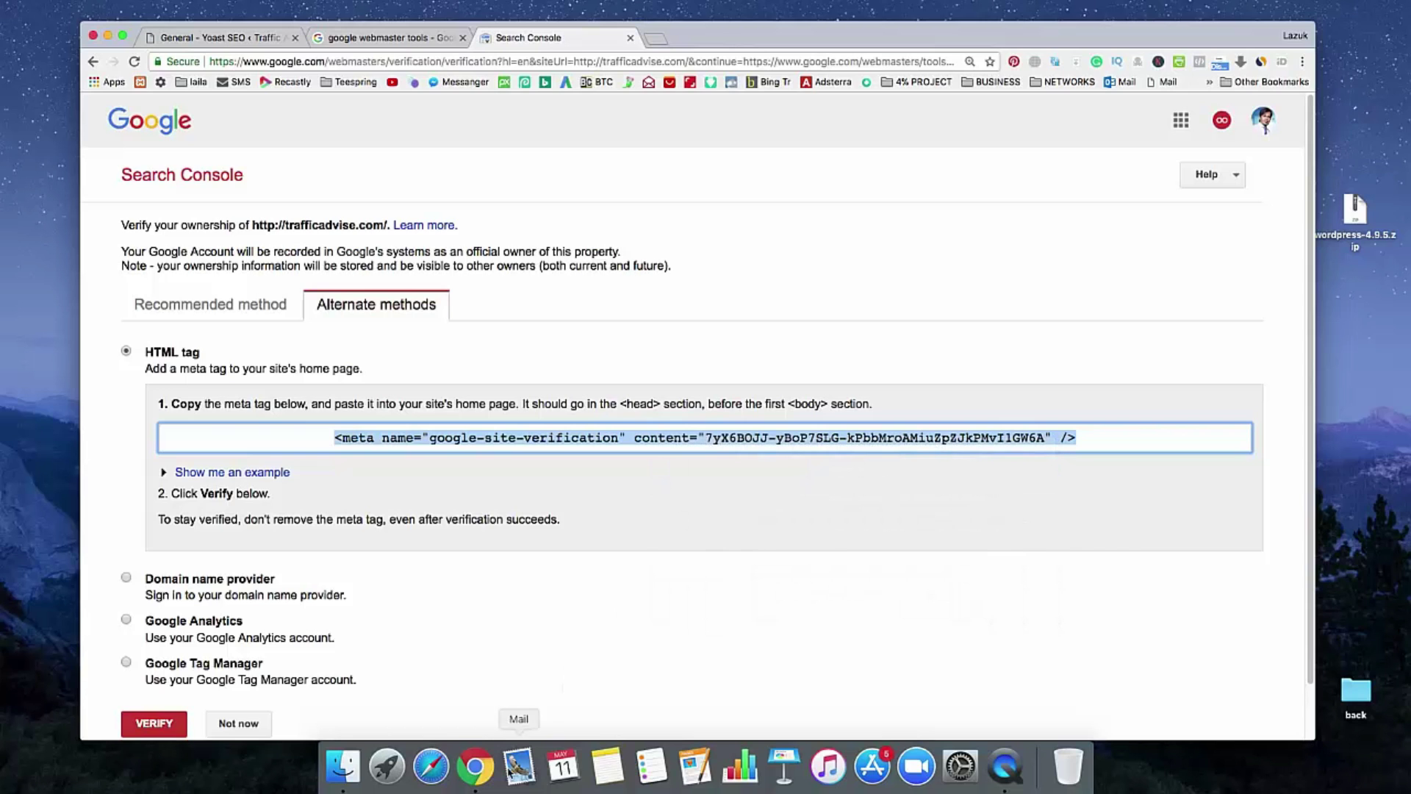
Step: Paste the verification meta tag into a new note in Notes
{"action": "left_click", "coordinate": [607, 764]}
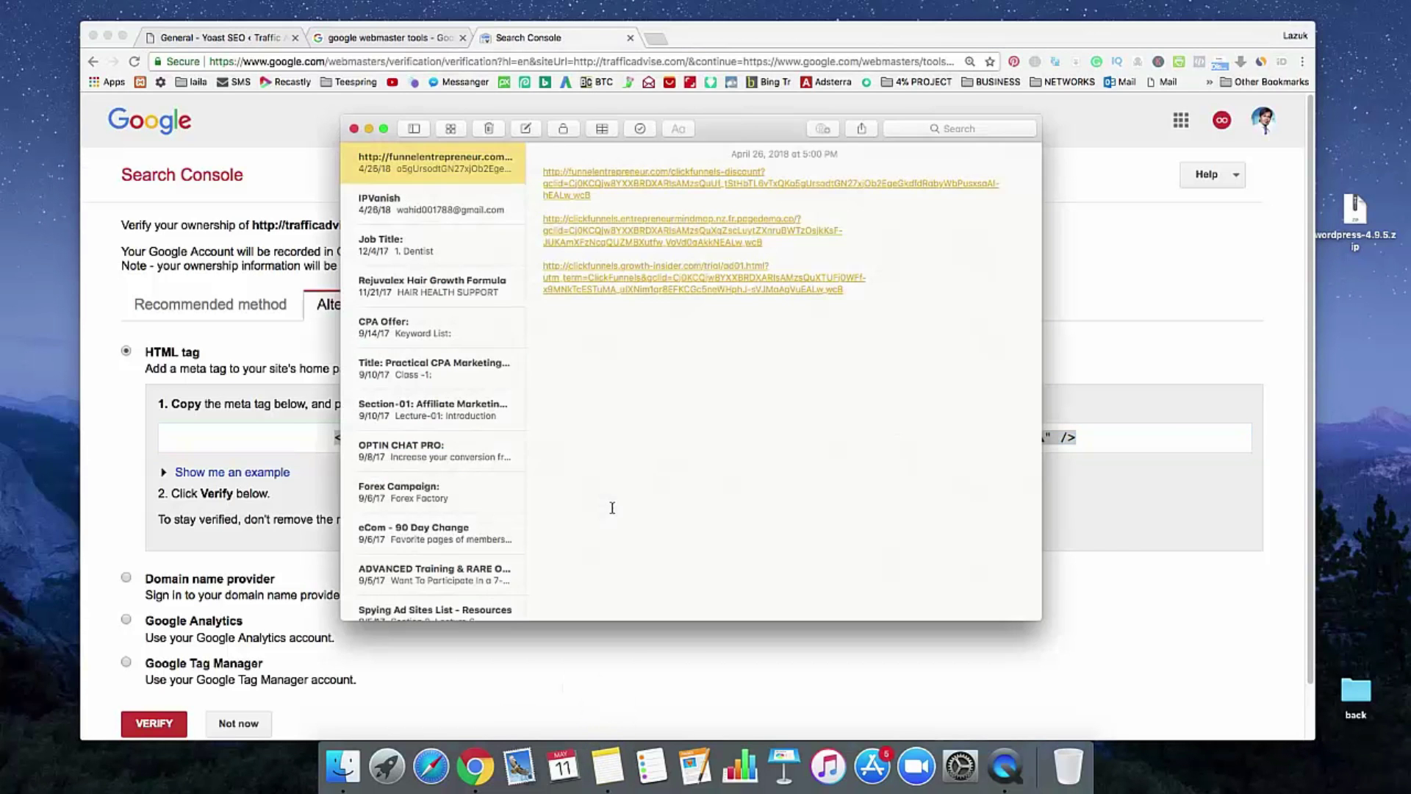
{"action": "left_click", "coordinate": [526, 129]}
{"action": "right_click", "coordinate": [565, 224]}
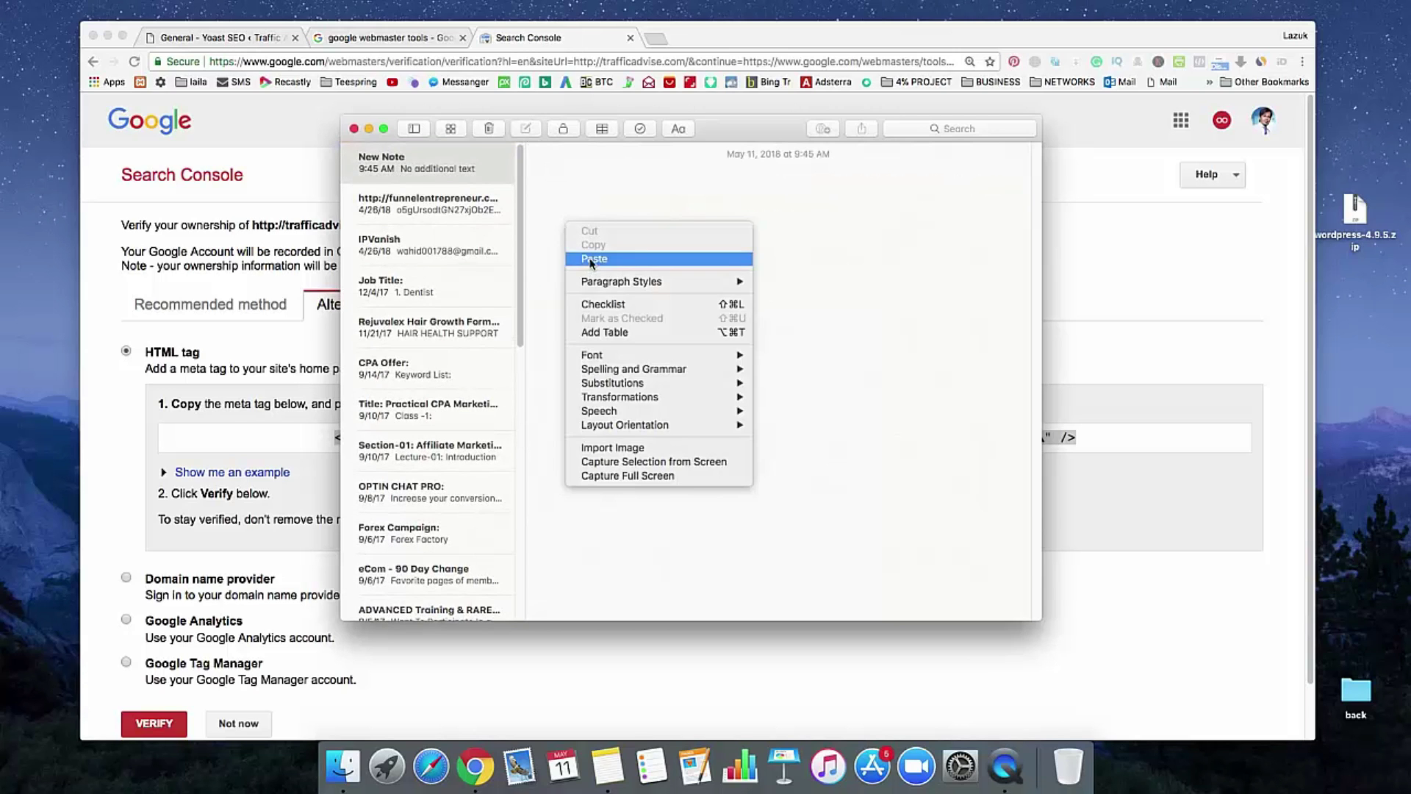
{"action": "left_click", "coordinate": [590, 259]}
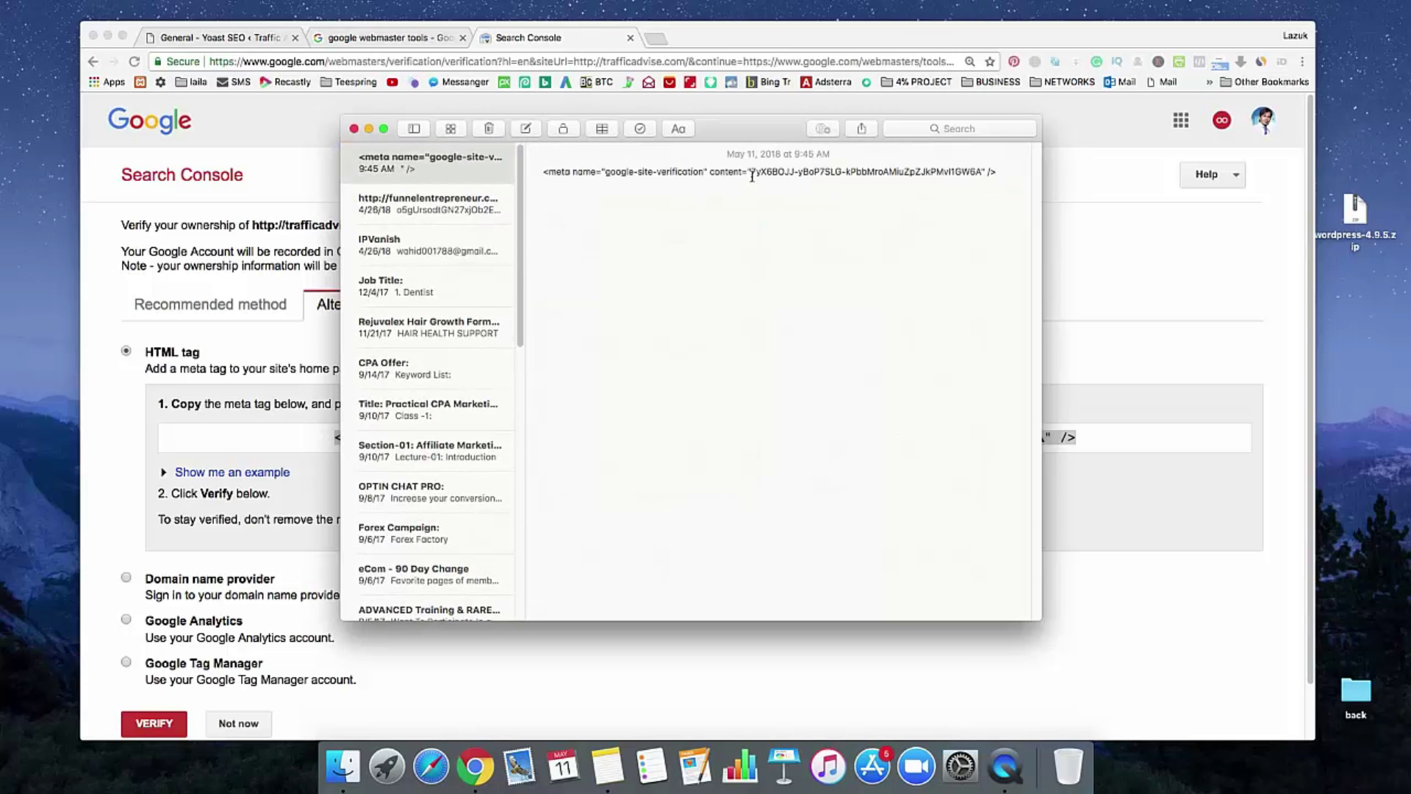
Step: Copy only the verification code value from the tag and return to the Yoast settings
{"action": "left_click_drag", "start_coordinate": [751, 174], "coordinate": [973, 168]}
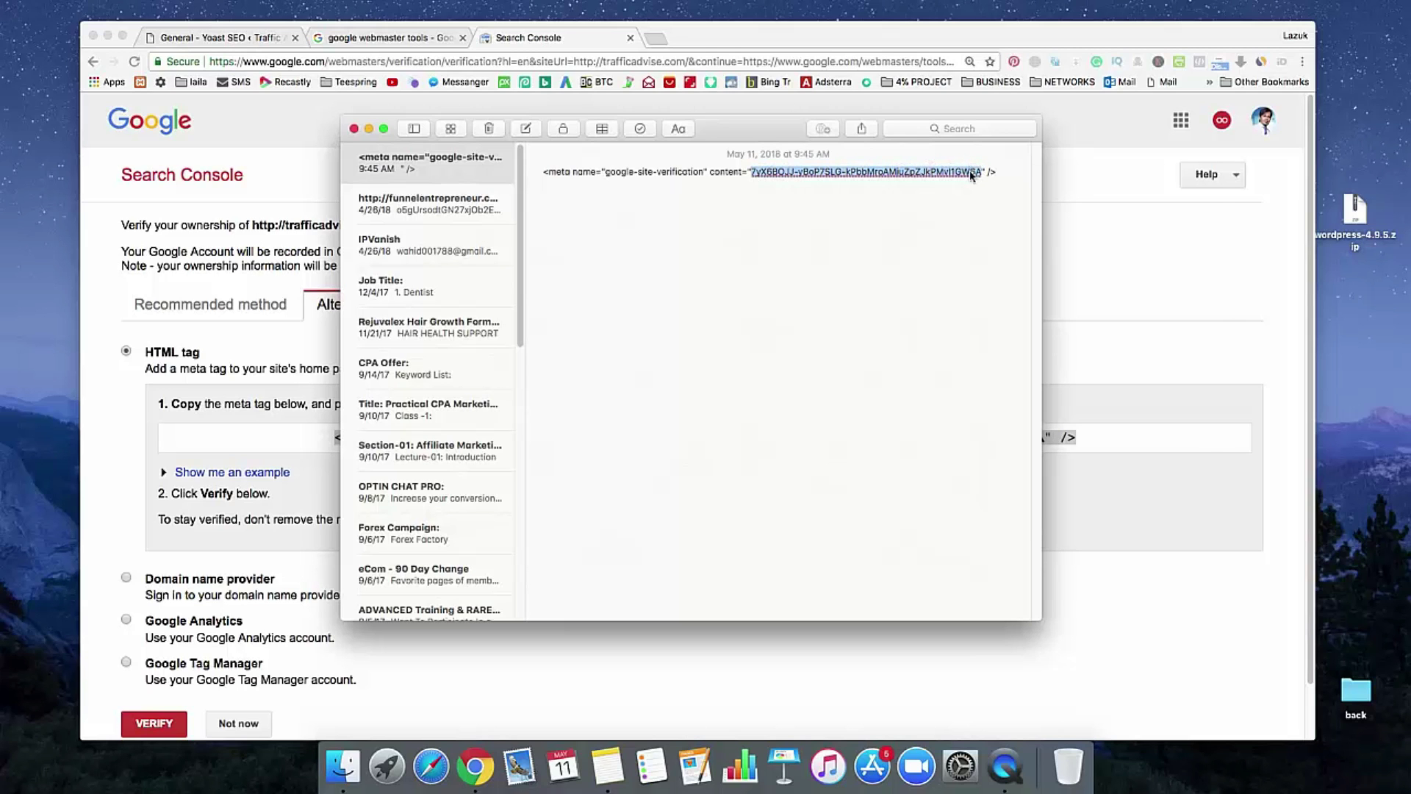
{"action": "right_click", "coordinate": [972, 178]}
{"action": "left_click", "coordinate": [1005, 294]}
{"action": "key", "text": "super+Tab"}
{"action": "left_click", "coordinate": [224, 42]}
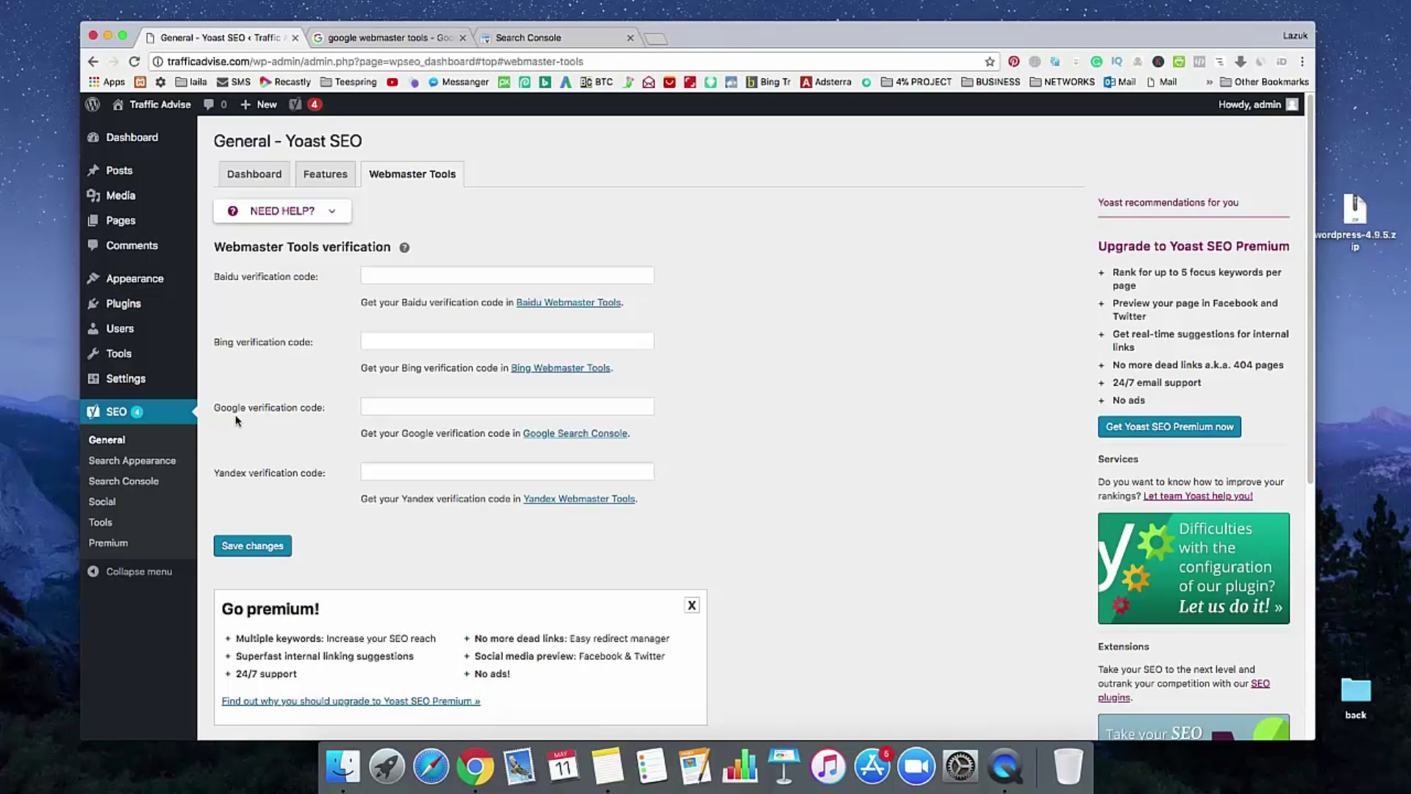
Step: Paste the code into Yoast's Google verification code field and save the changes
{"action": "right_click", "coordinate": [376, 406]}
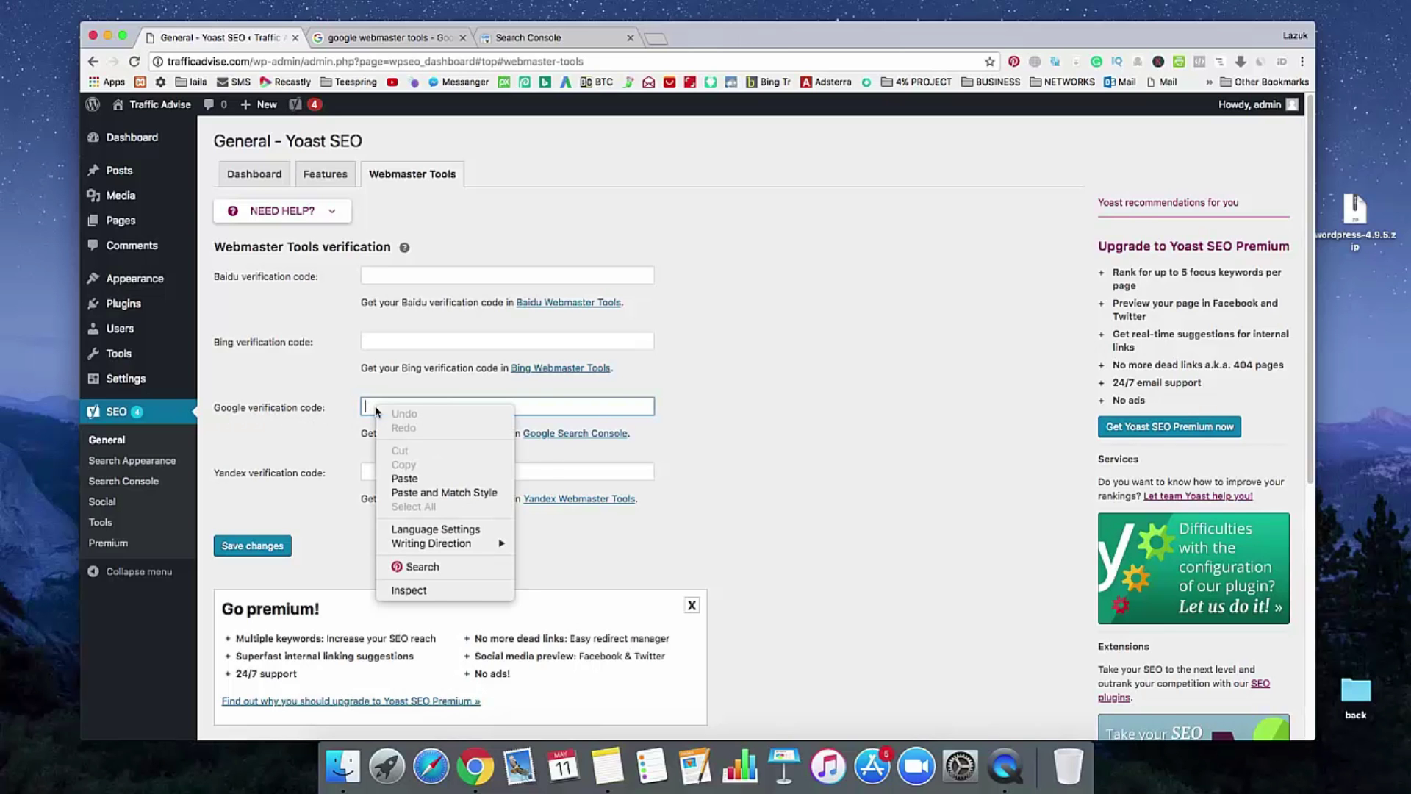
{"action": "left_click", "coordinate": [400, 479]}
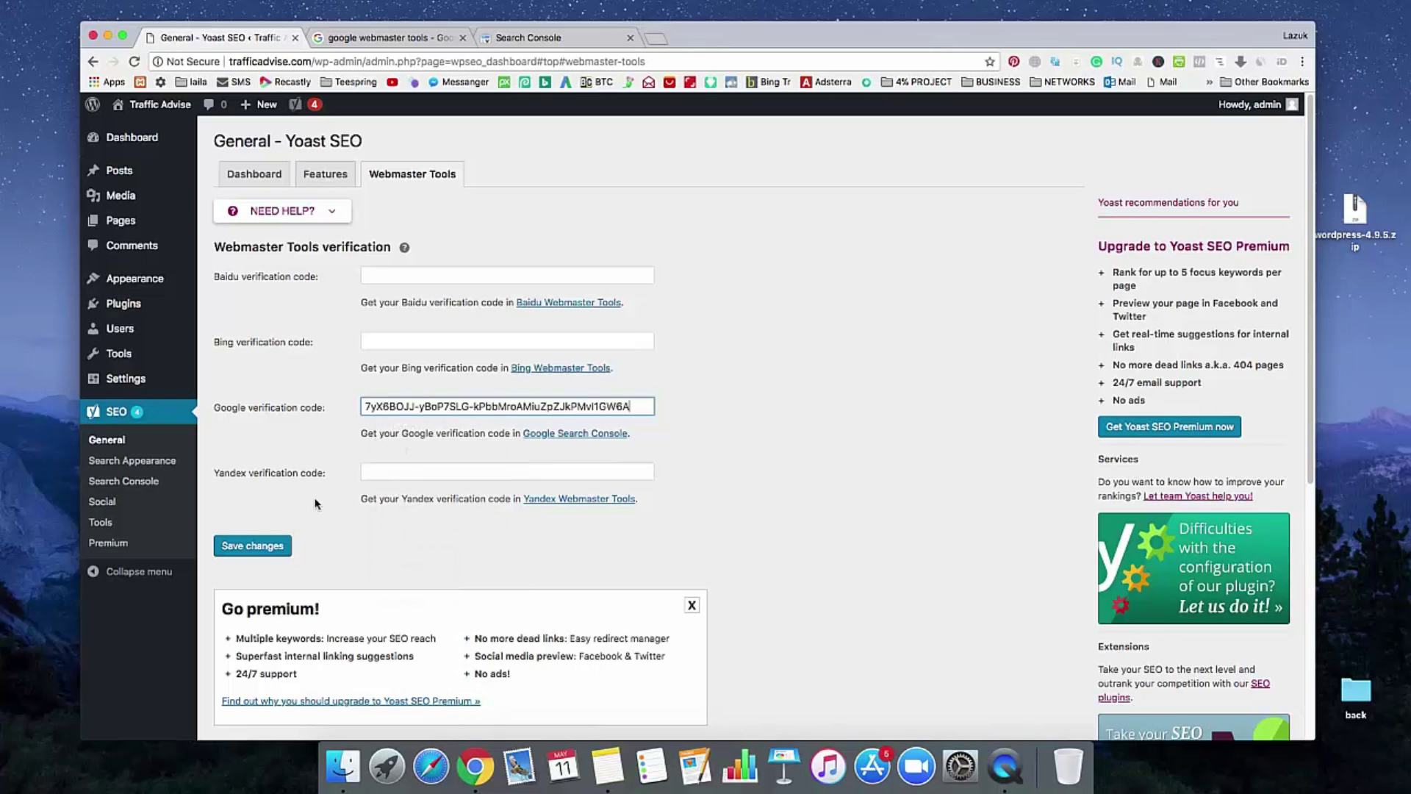
{"action": "left_click", "coordinate": [259, 549]}
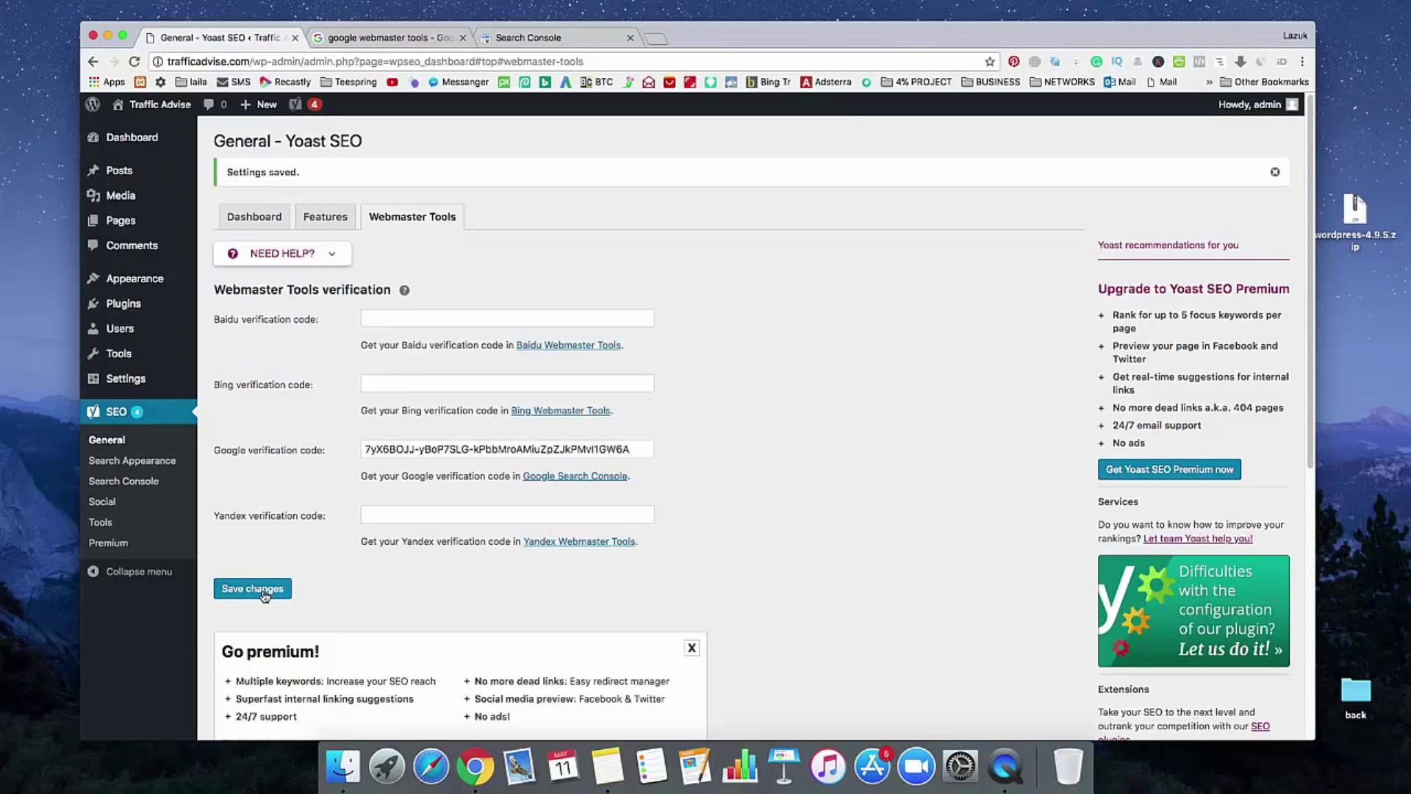
Step: Verify trafficadvise.com ownership in Search Console and continue to the property's dashboard
{"action": "left_click", "coordinate": [551, 41]}
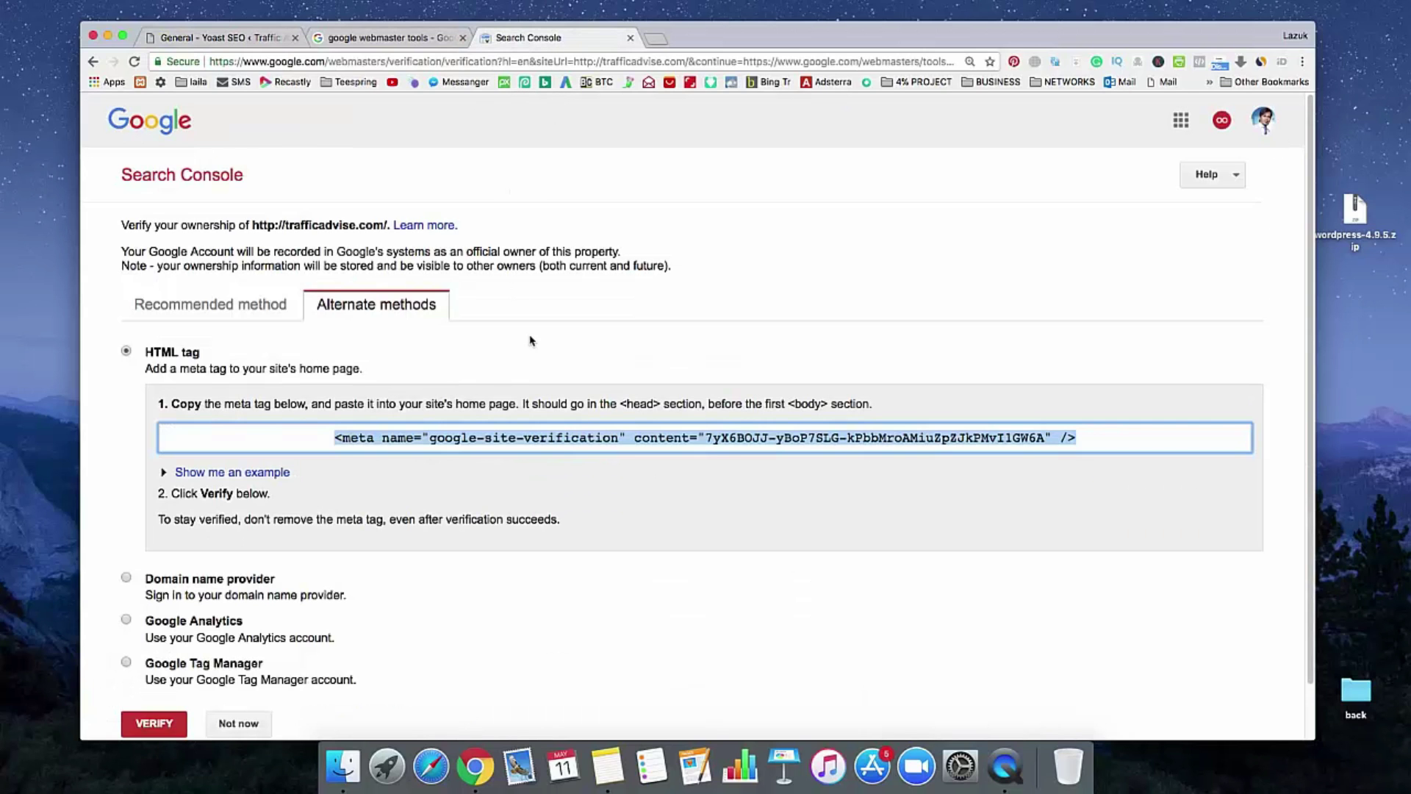
{"action": "scroll", "coordinate": [409, 387], "scroll_direction": "down", "scroll_amount": 1}
{"action": "scroll", "coordinate": [217, 560], "scroll_direction": "up", "scroll_amount": 1}
{"action": "left_click", "coordinate": [150, 724]}
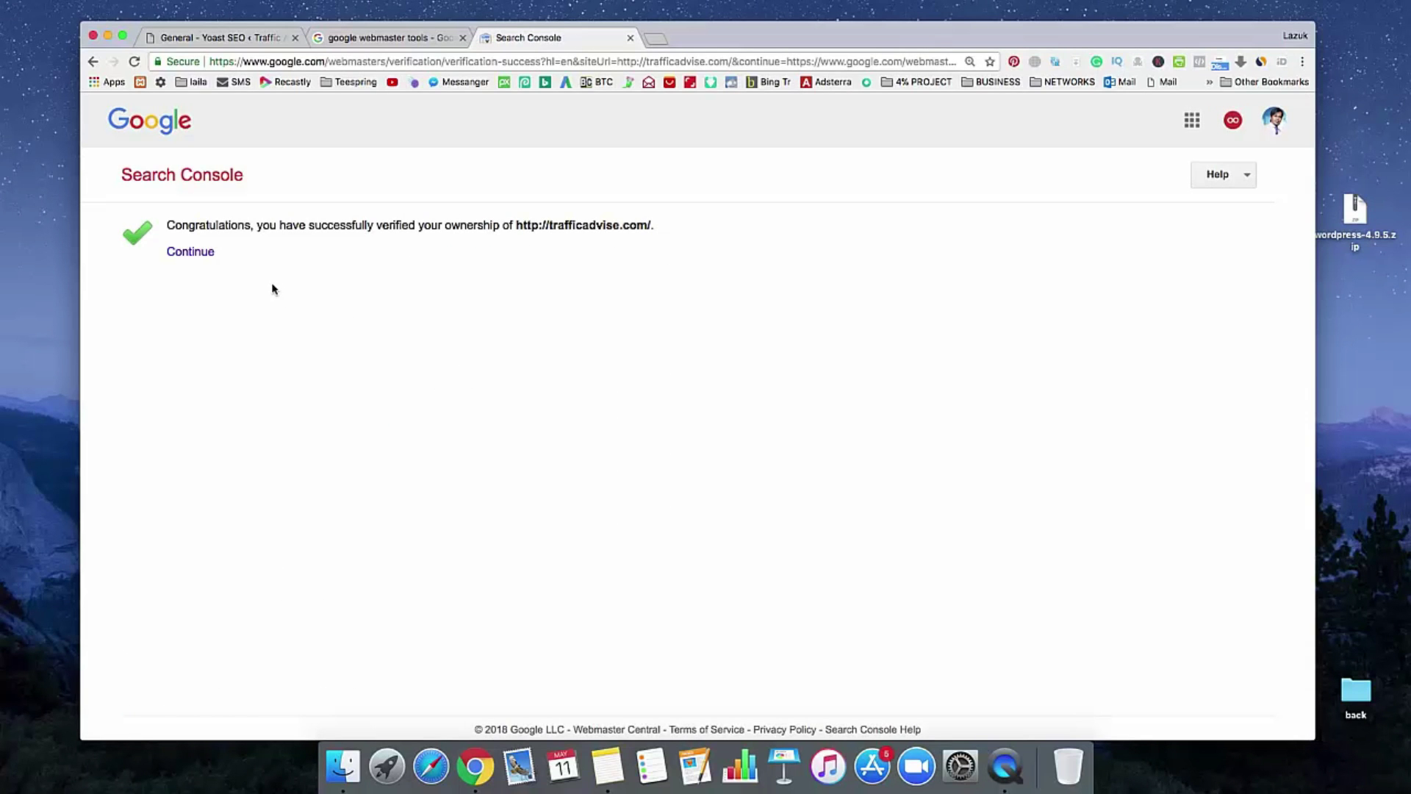
{"action": "left_click", "coordinate": [194, 253]}
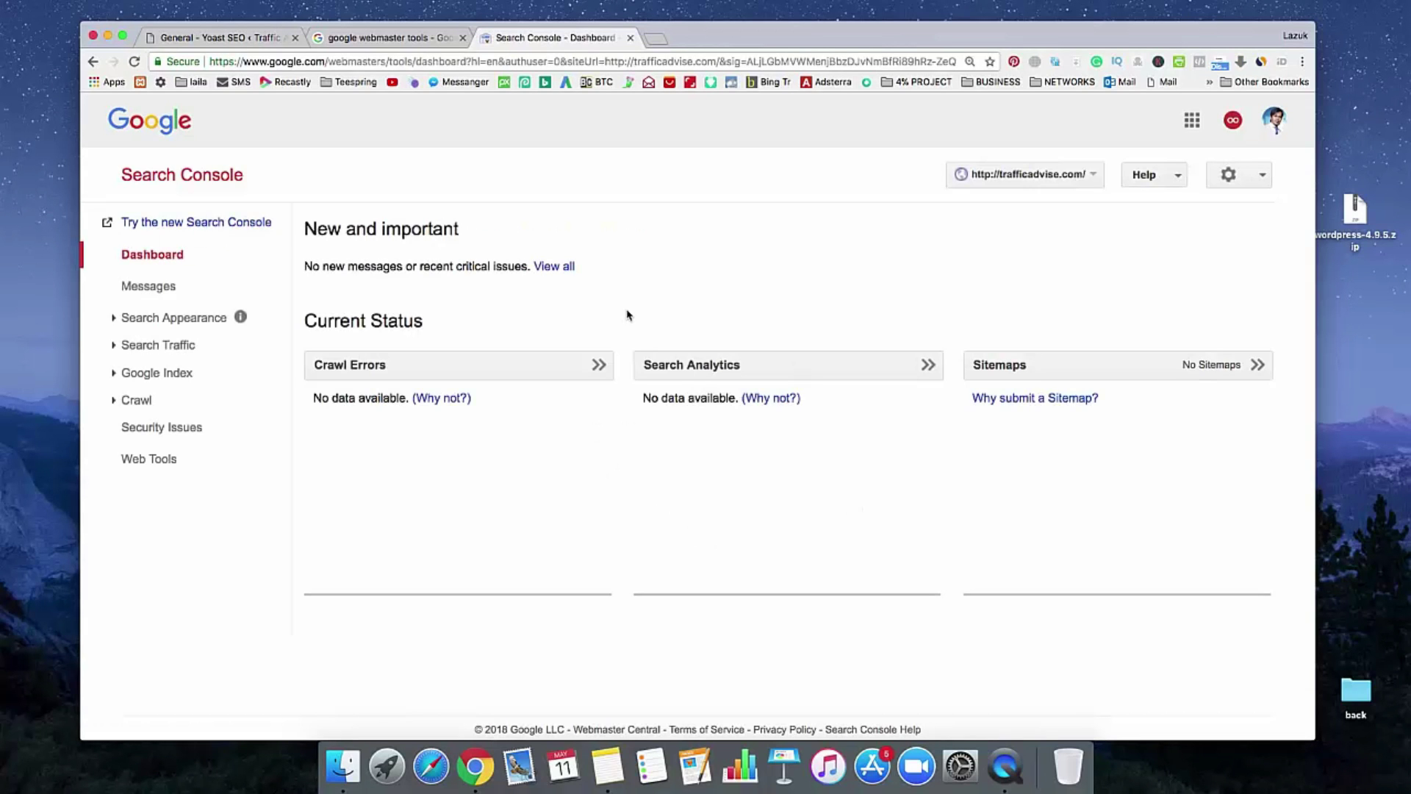